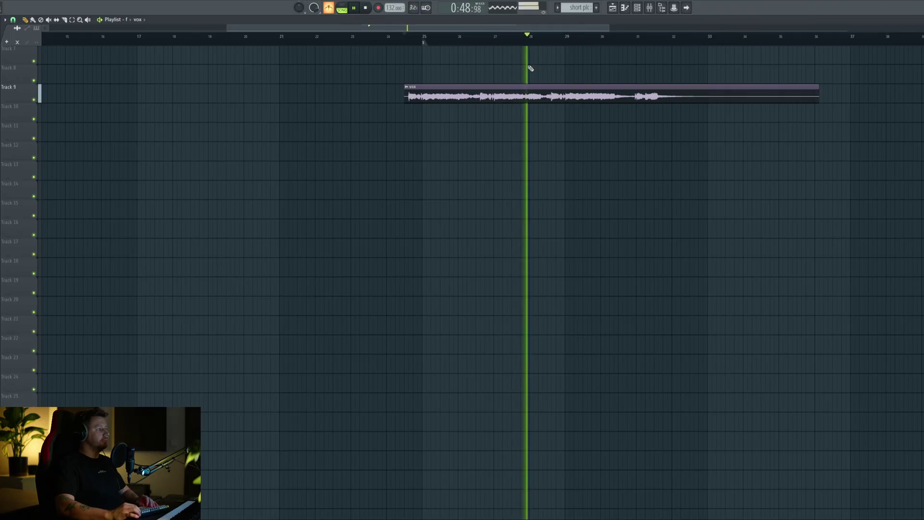
Step: Delete the pieces on either side of the ambient clip's half-bar middle slice on Track 12 and move that slice to bar 25
{"action": "key", "text": "space"}
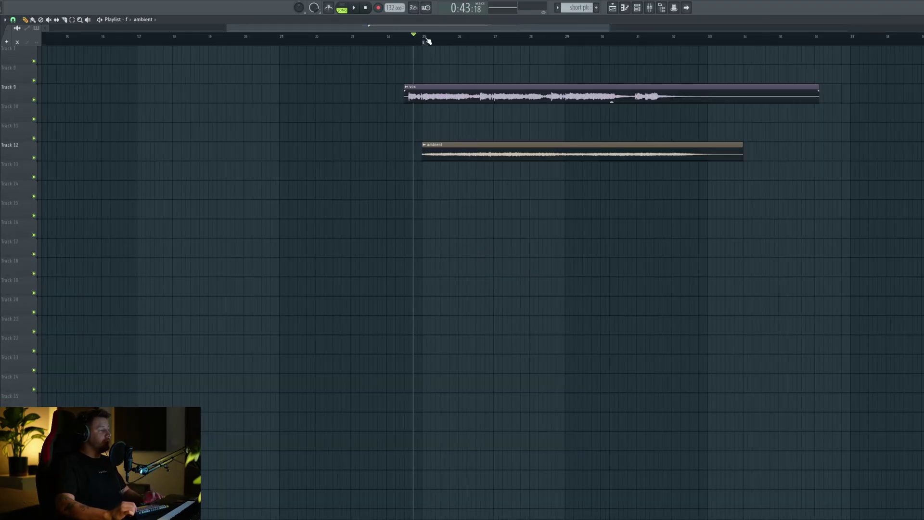
{"action": "key", "text": "space"}
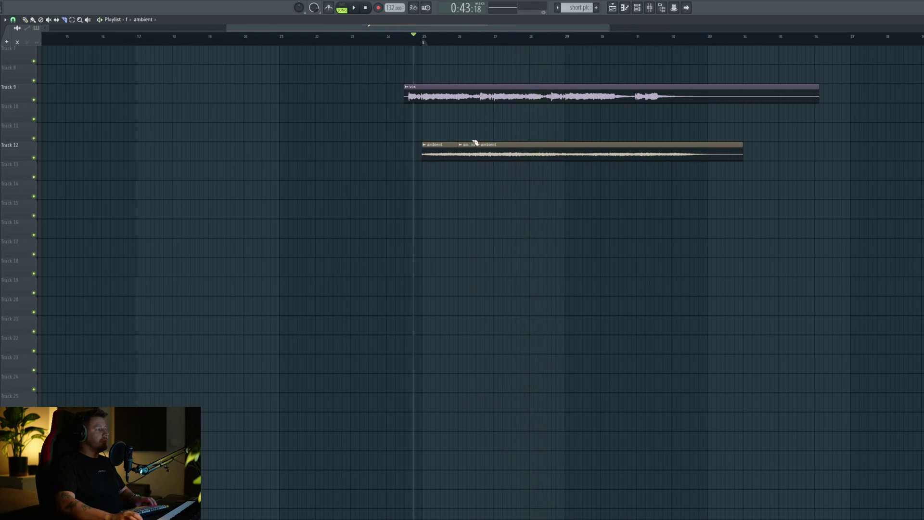
{"action": "key", "text": "p"}
{"action": "right_click", "coordinate": [445, 152]}
{"action": "right_click", "coordinate": [508, 150]}
{"action": "left_click_drag", "start_coordinate": [469, 153], "coordinate": [433, 152]}
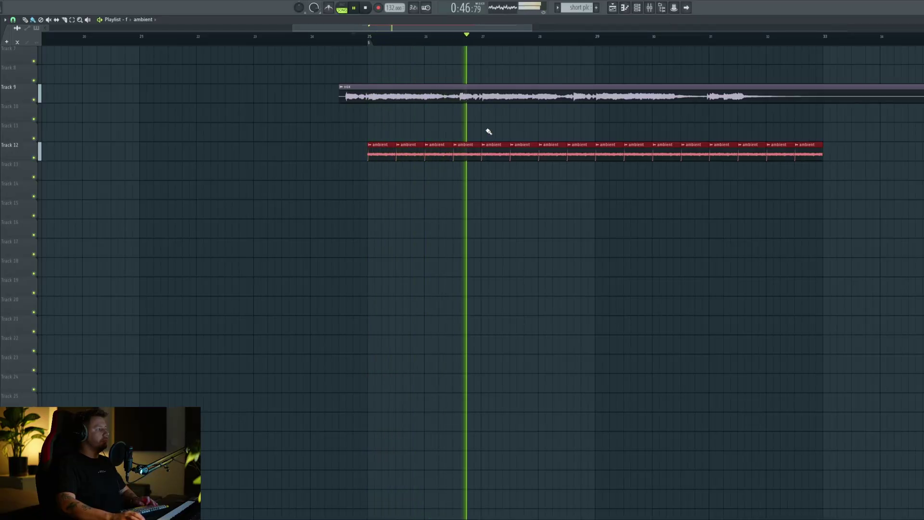
Step: Listen to the vocal together with the repeated ambient slices
{"action": "key", "text": "space"}
{"action": "scroll", "coordinate": [489, 131], "scroll_direction": "down", "scroll_amount": 2}
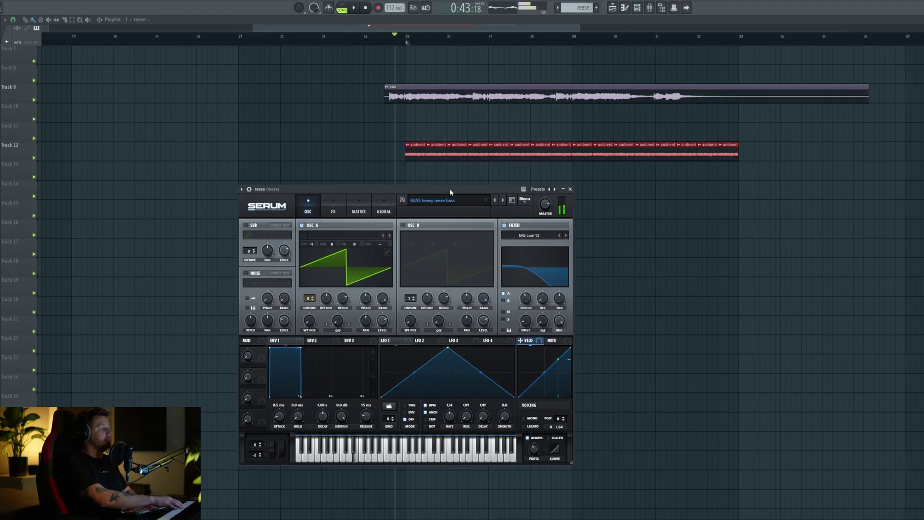
Step: Record the reese bass line under the vocal from bar 25 and inspect its notes in the piano roll
{"action": "left_click", "coordinate": [570, 189]}
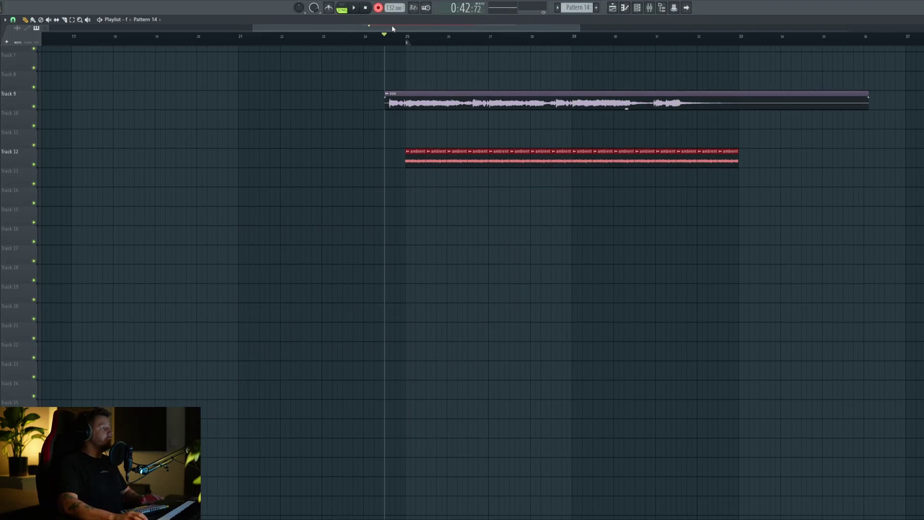
{"action": "key", "text": "space"}
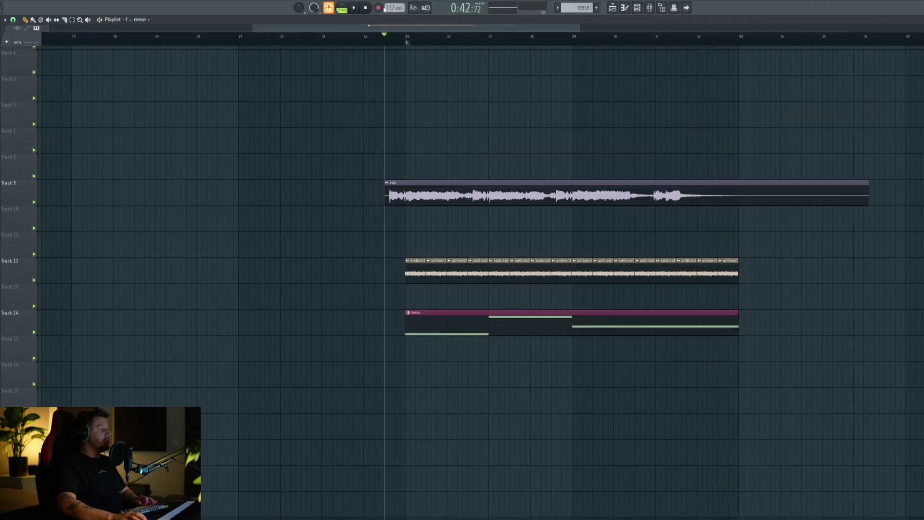
{"action": "key", "text": "F7"}
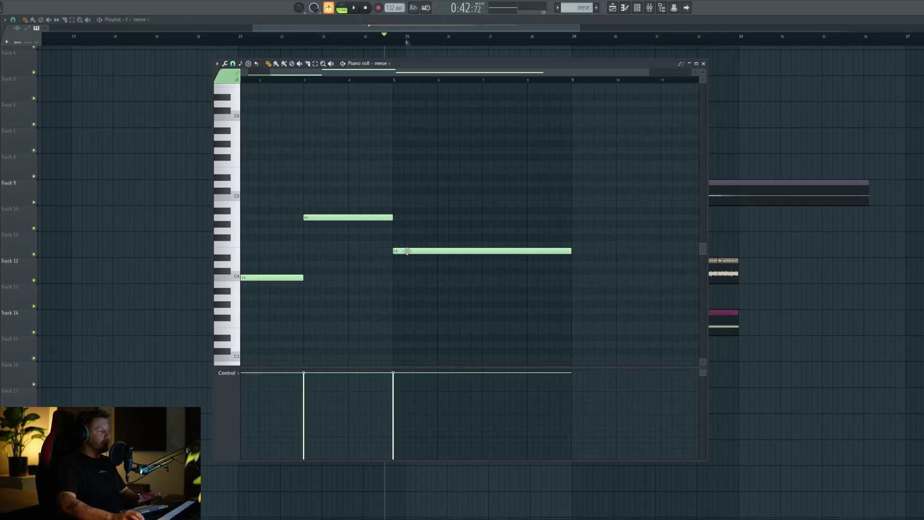
{"action": "left_click", "coordinate": [408, 250], "text": "ctrl"}
Step: Duplicate the ambient and reese clips to bar 33 and copy the vox clip onto Track 10, eight bars further on
{"action": "left_click_drag", "start_coordinate": [695, 215], "coordinate": [336, 345]}
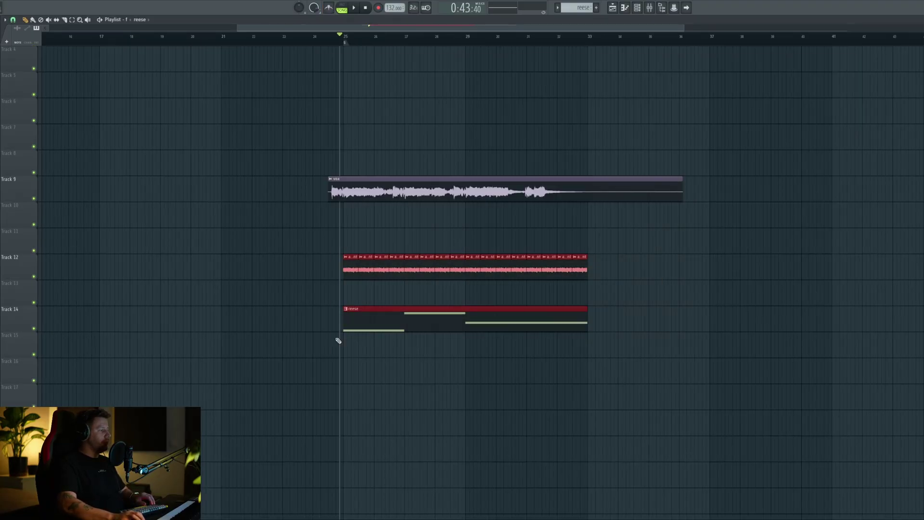
{"action": "left_click_drag", "start_coordinate": [360, 315], "coordinate": [604, 315]}
{"action": "left_click", "coordinate": [358, 193]}
{"action": "left_click_drag", "start_coordinate": [358, 193], "coordinate": [602, 226]}
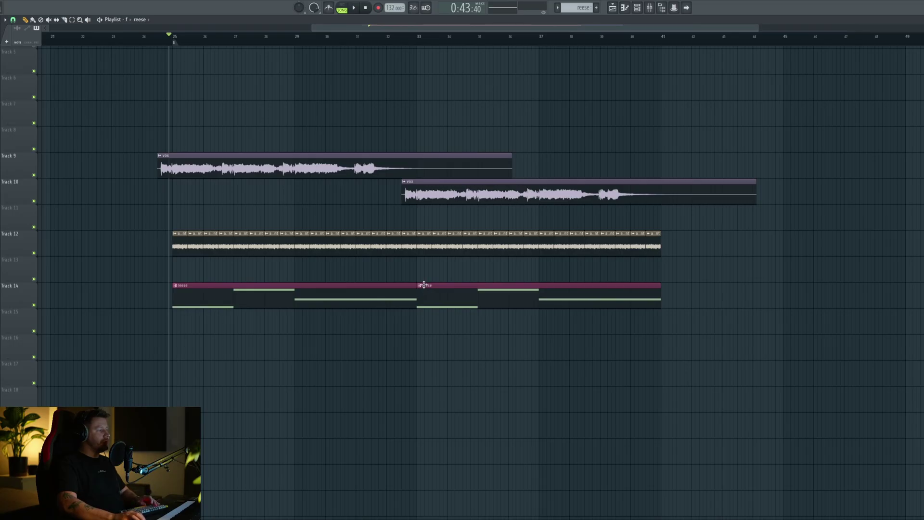
{"action": "double_click", "coordinate": [424, 285]}
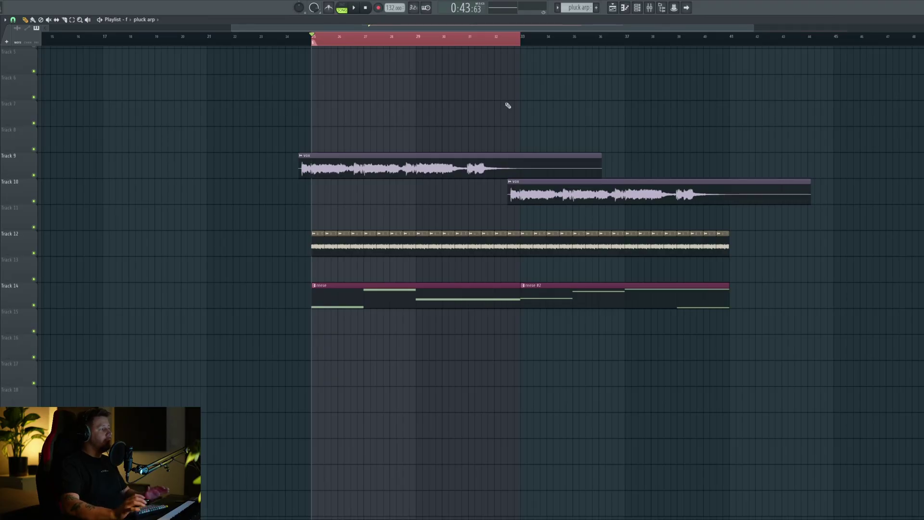
Step: Listen to the looped section from bar 25 to 33 and inspect the pluck arp's notes in the piano roll
{"action": "key", "text": "space"}
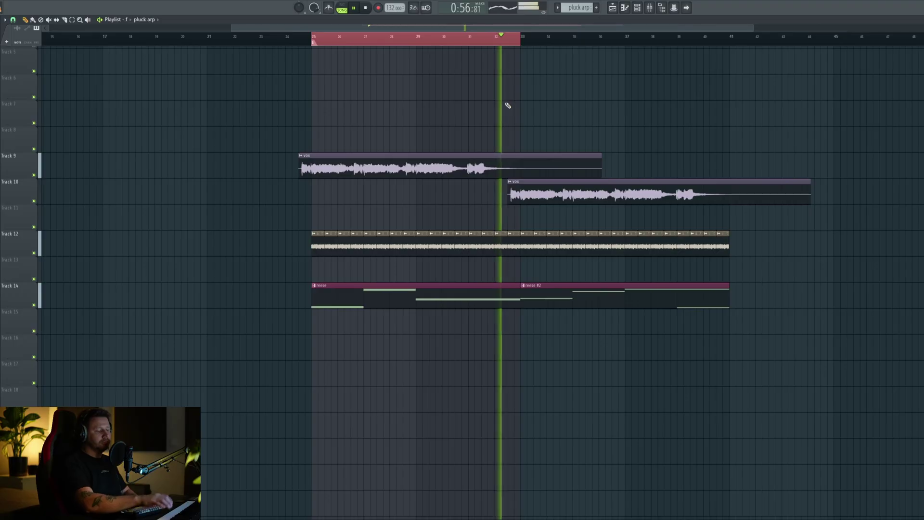
{"action": "key", "text": "space"}
{"action": "key", "text": "F7"}
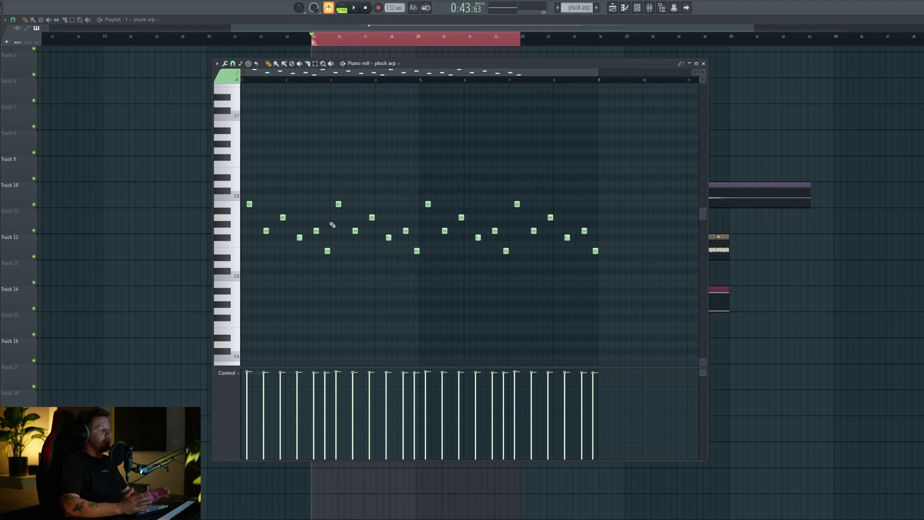
{"action": "key", "text": "F7"}
{"action": "key", "text": "space"}
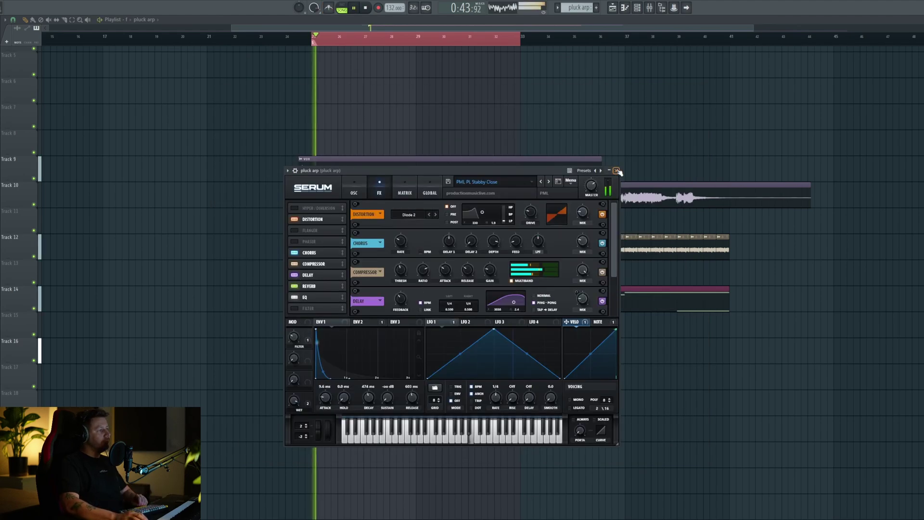
{"action": "key", "text": "F12"}
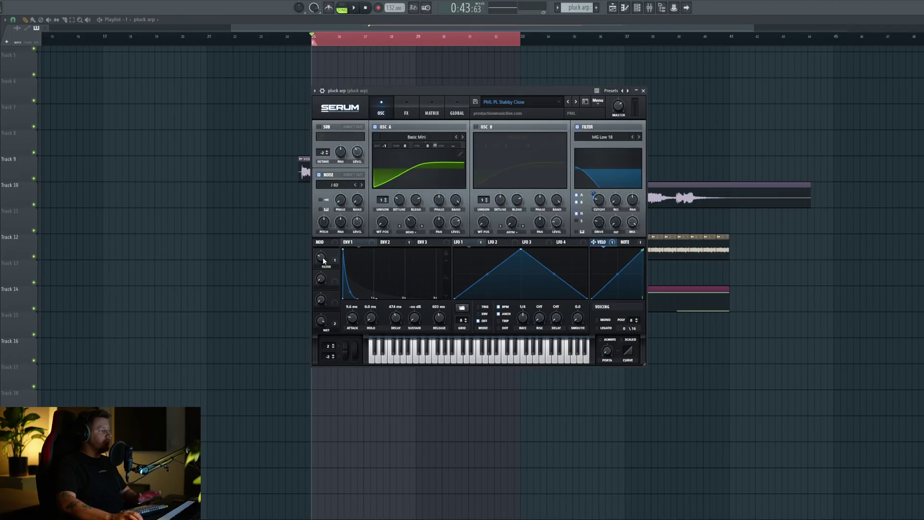
Step: Tweak the FILTER macro in the pluck arp's Serum patch as the control for automation and close the synth
{"action": "left_click_drag", "start_coordinate": [322, 258], "coordinate": [320, 256]}
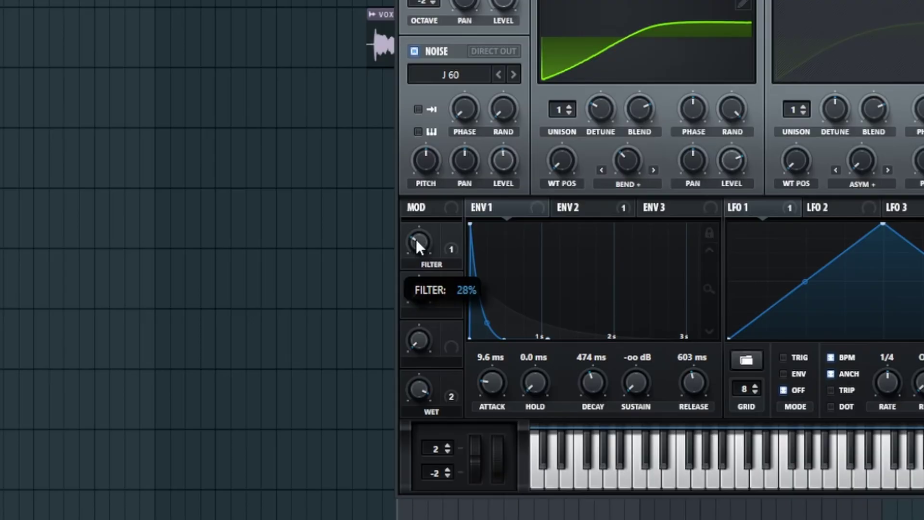
{"action": "left_click_drag", "start_coordinate": [417, 242], "coordinate": [425, 246]}
{"action": "left_click_drag", "start_coordinate": [322, 260], "coordinate": [322, 260]}
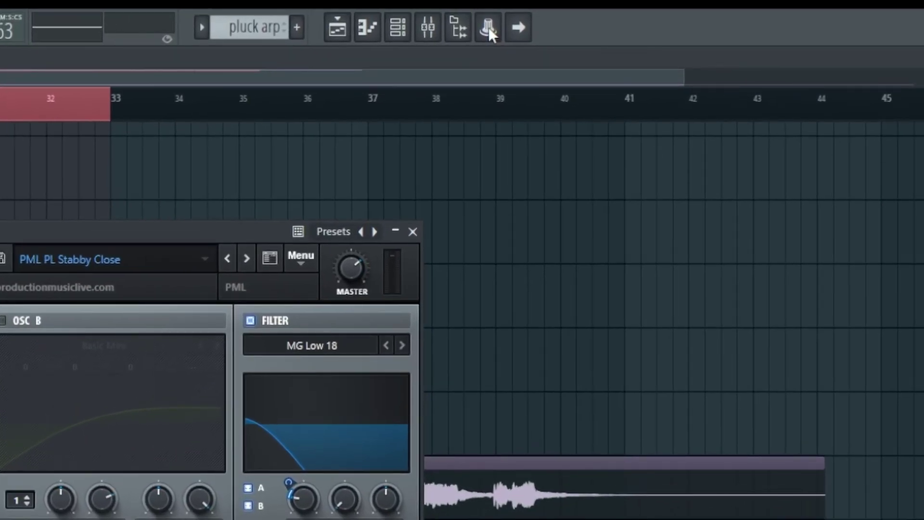
{"action": "left_click", "coordinate": [413, 232]}
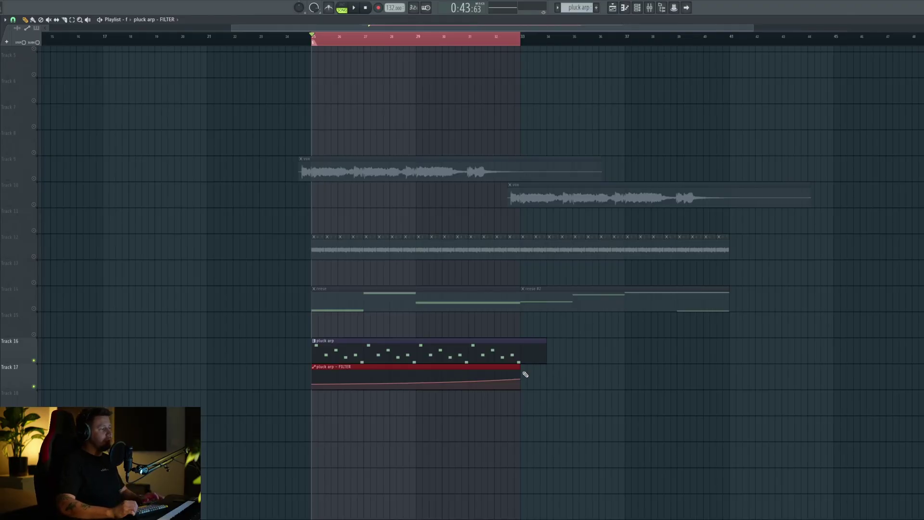
Step: Audition the soloed pluck arp with its FILTER automation and move both clips to bar 33
{"action": "key", "text": "space"}
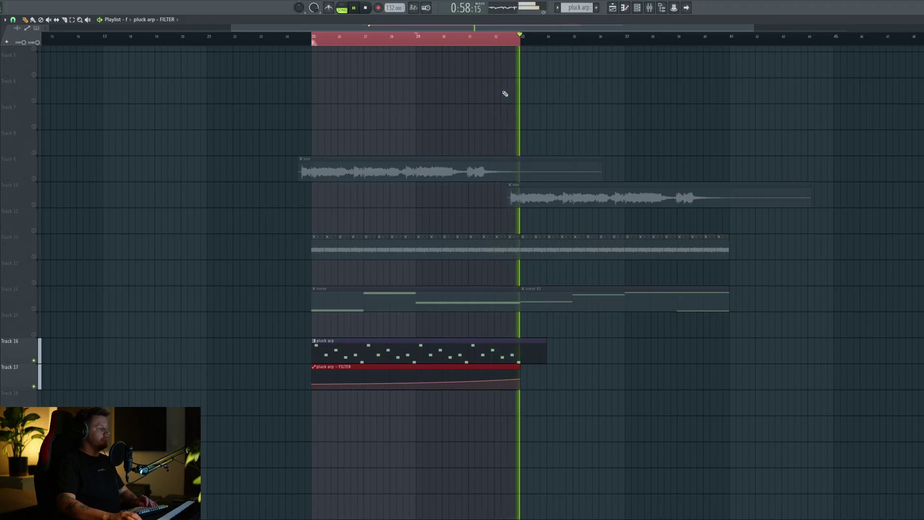
{"action": "key", "text": "space"}
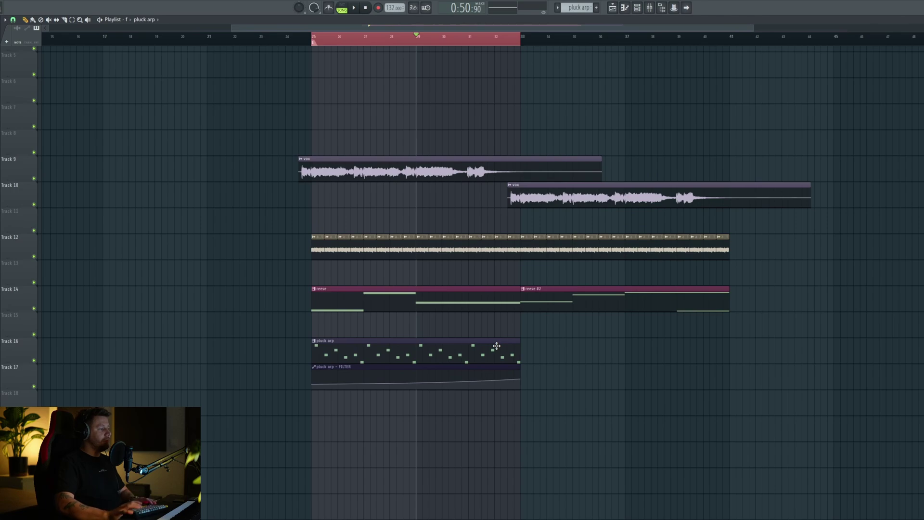
{"action": "left_click_drag", "start_coordinate": [595, 312], "coordinate": [578, 350]}
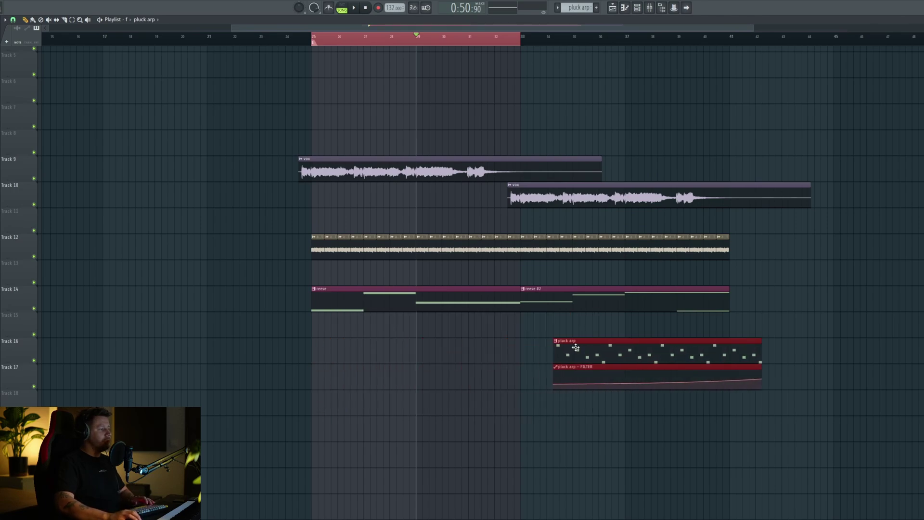
{"action": "left_click_drag", "start_coordinate": [578, 351], "coordinate": [546, 350]}
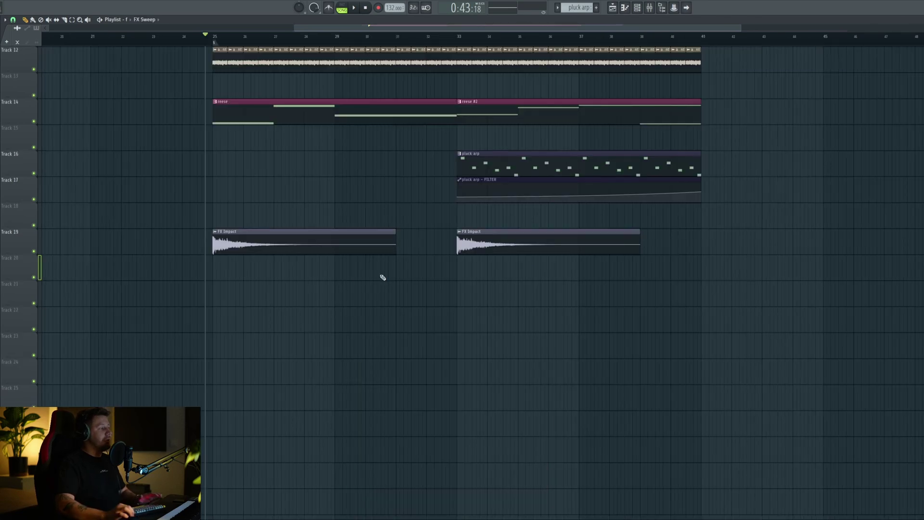
Step: Listen to the soloed FX Impact clips from bar 25 and the downlifter transition into bar 33
{"action": "left_click_drag", "start_coordinate": [389, 283], "coordinate": [398, 303]}
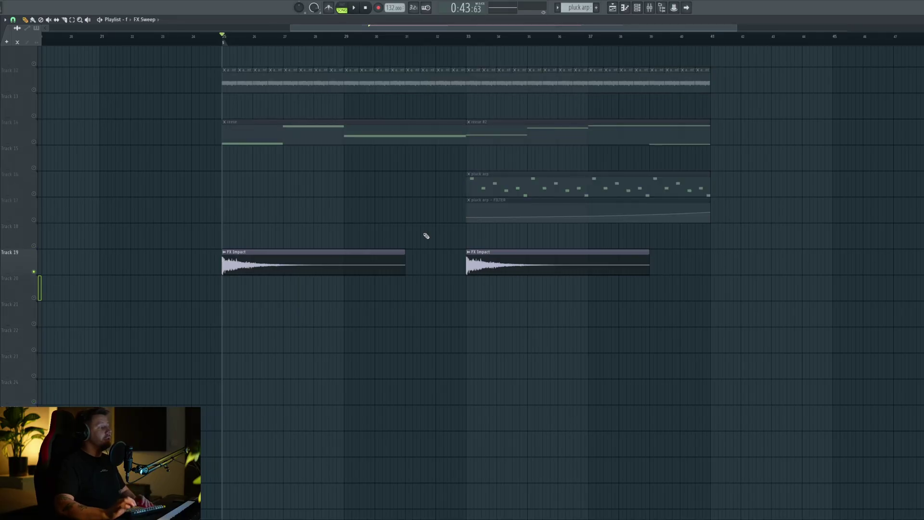
{"action": "key", "text": "space"}
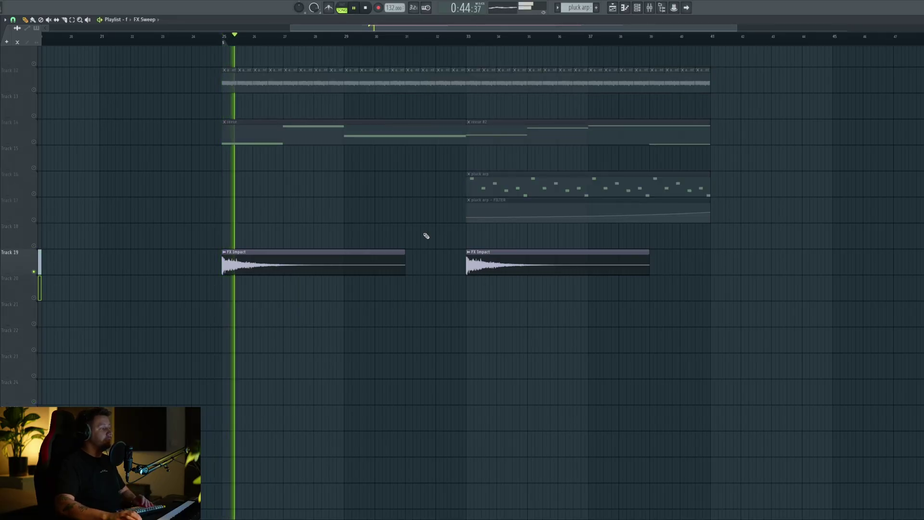
{"action": "key", "text": "space"}
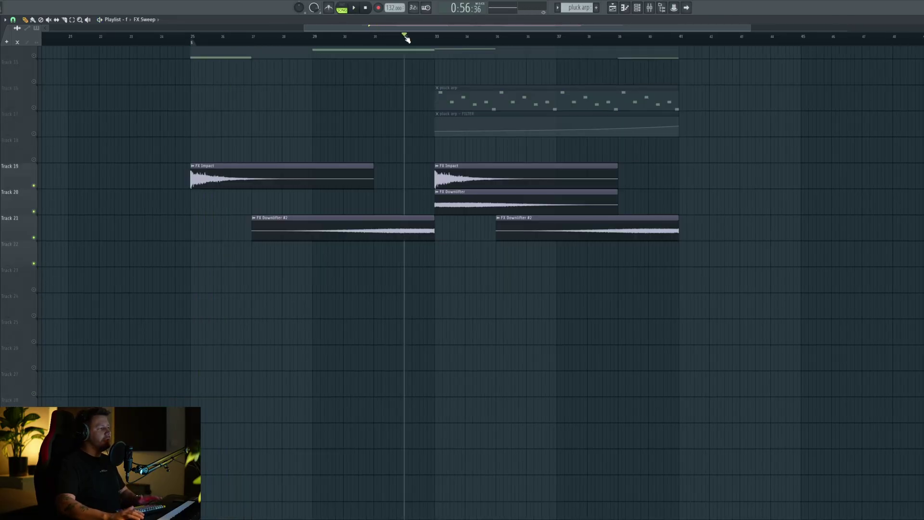
{"action": "key", "text": "space"}
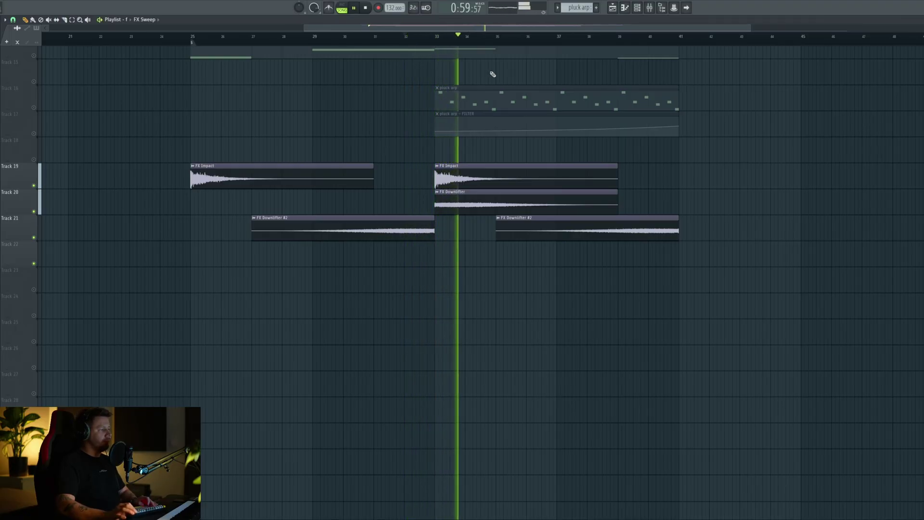
{"action": "key", "text": "space"}
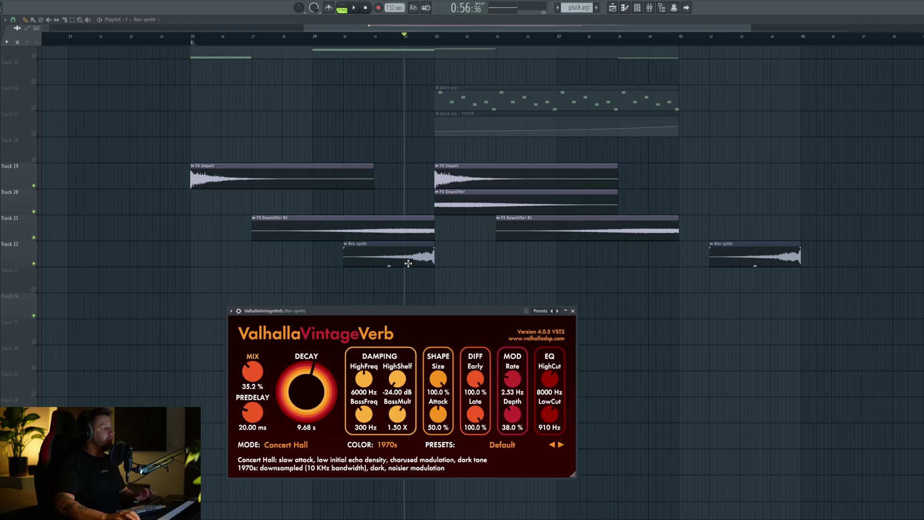
Step: Listen to the Rev synth, FX Weird Down and FX Clash clips around bar 33
{"action": "key", "text": "space"}
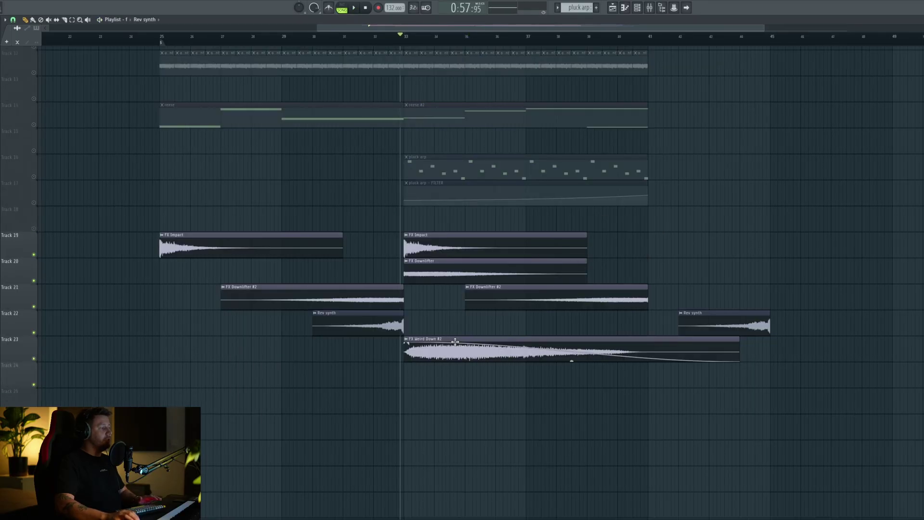
{"action": "left_click", "coordinate": [407, 38]}
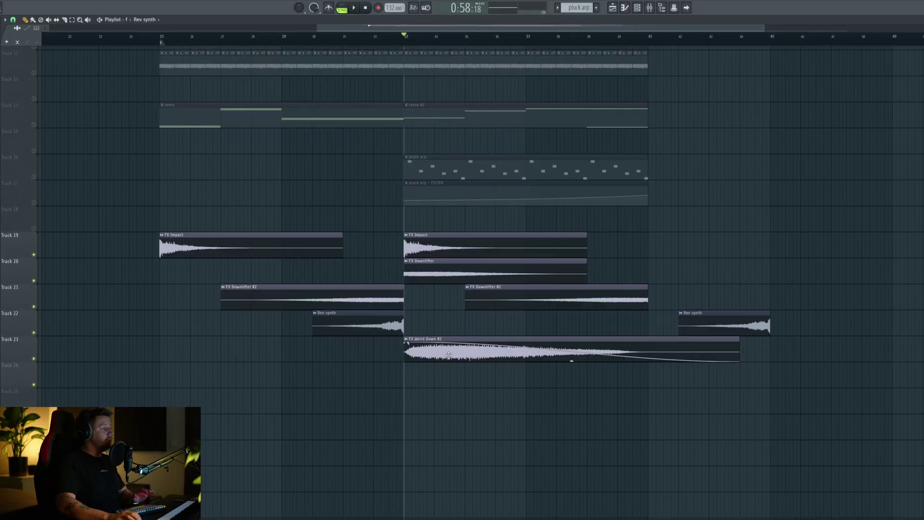
{"action": "key", "text": "space"}
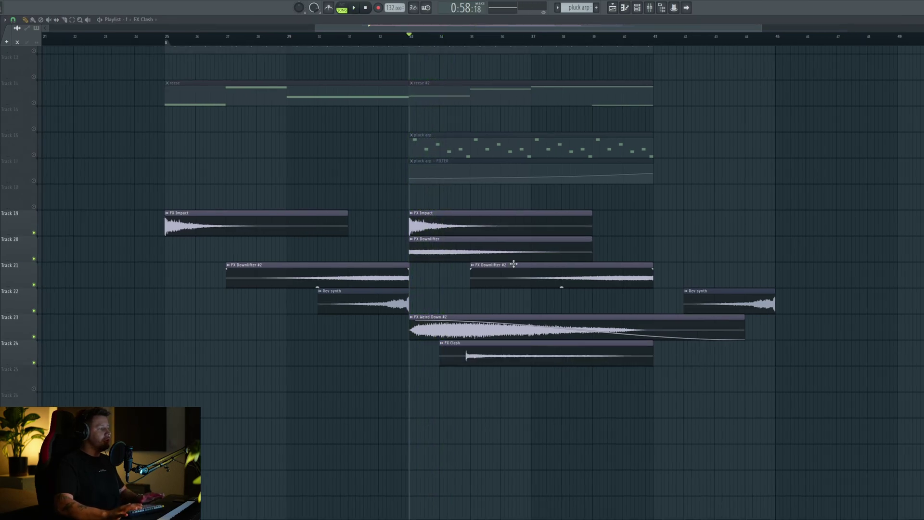
{"action": "key", "text": "space"}
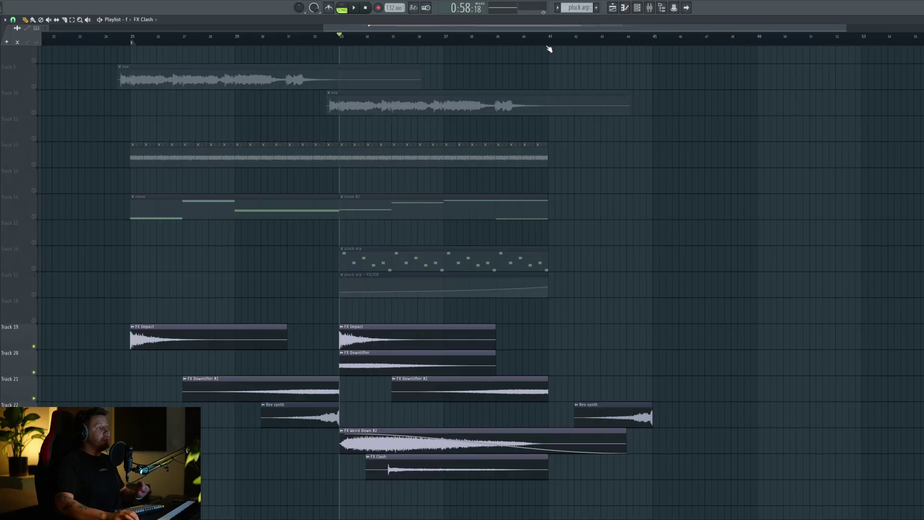
Step: Listen to the transition around bar 41, including the lfo synth on Track 30
{"action": "left_click", "coordinate": [552, 40]}
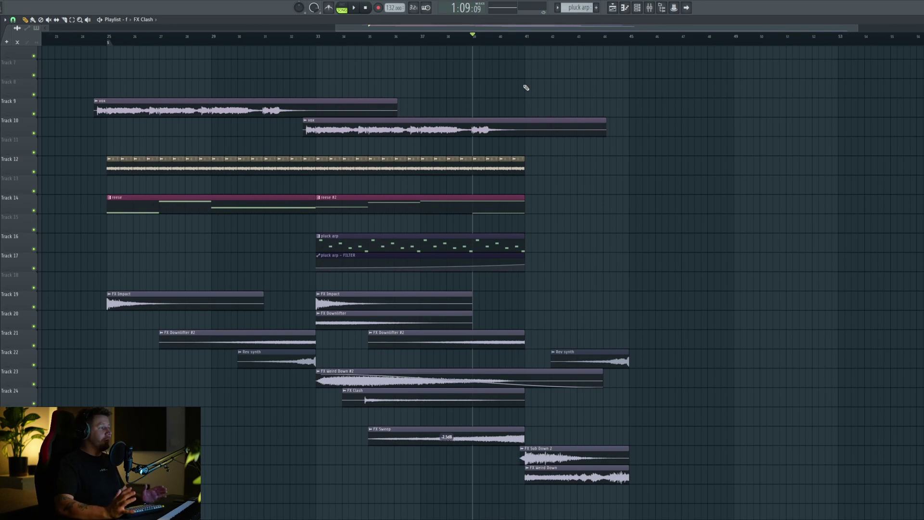
{"action": "key", "text": "space"}
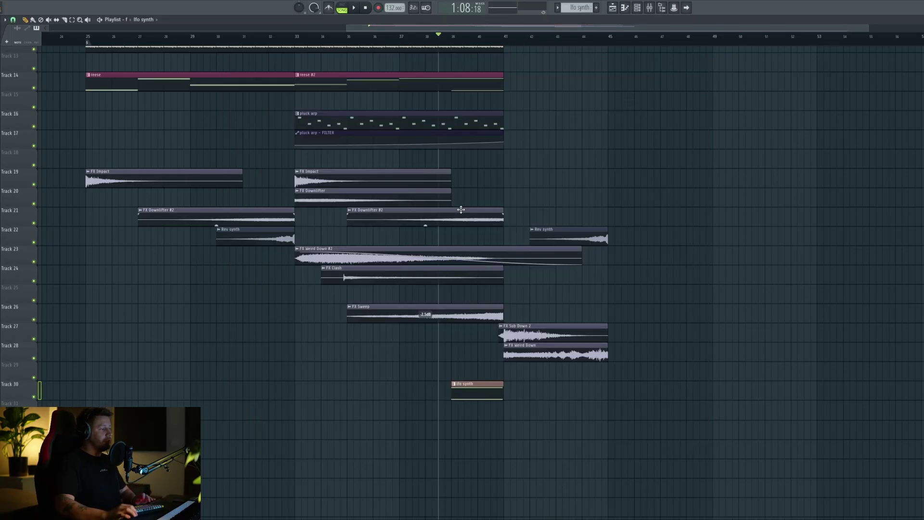
{"action": "key", "text": "space"}
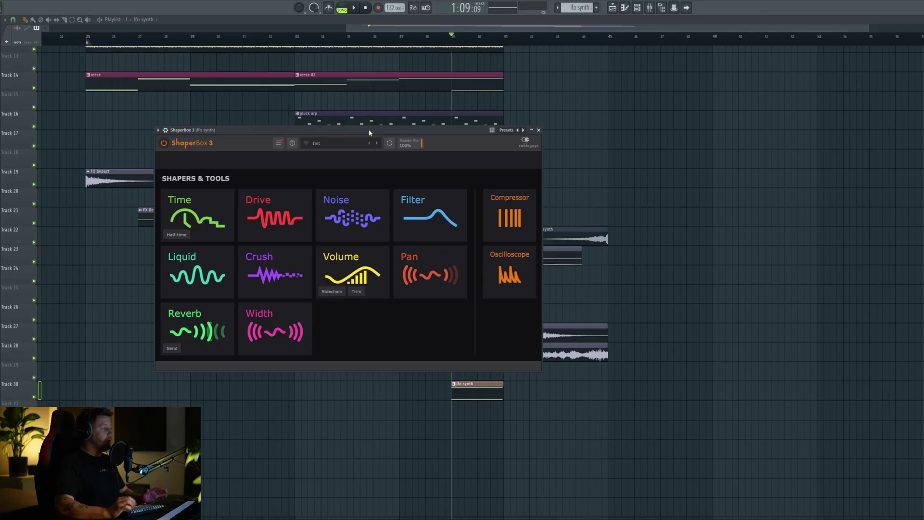
Step: Add a Filter shaper with the Ramp down wave to the lfo synth in ShaperBox 3 and audition it
{"action": "left_click_drag", "start_coordinate": [359, 130], "coordinate": [439, 121]}
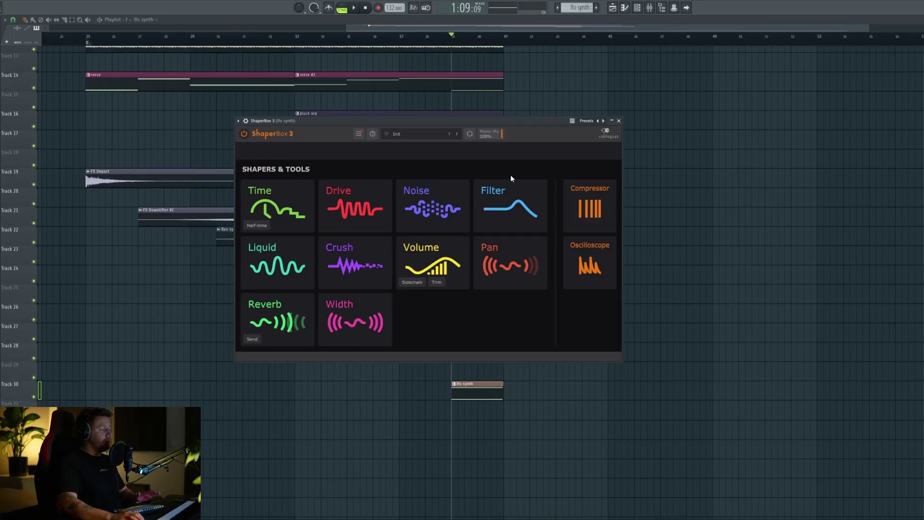
{"action": "left_click", "coordinate": [513, 183]}
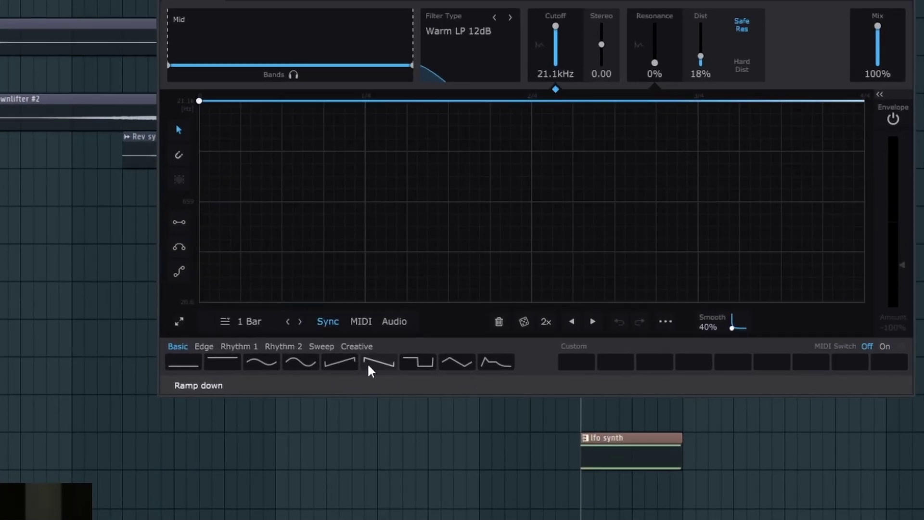
{"action": "left_click", "coordinate": [368, 362]}
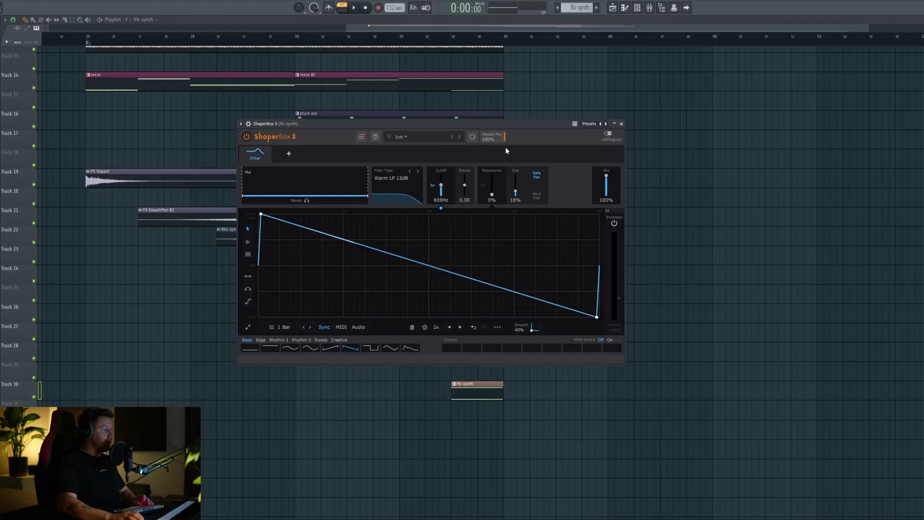
{"action": "key", "text": "space"}
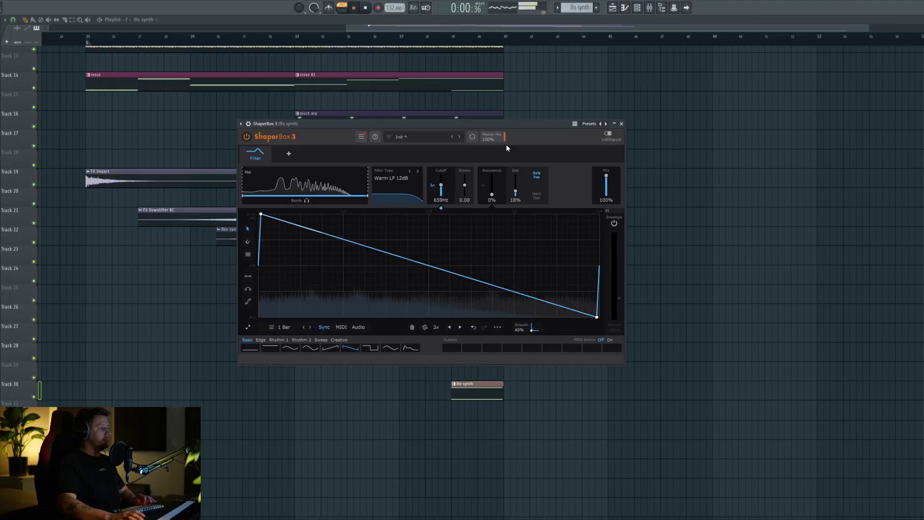
{"action": "key", "text": "space"}
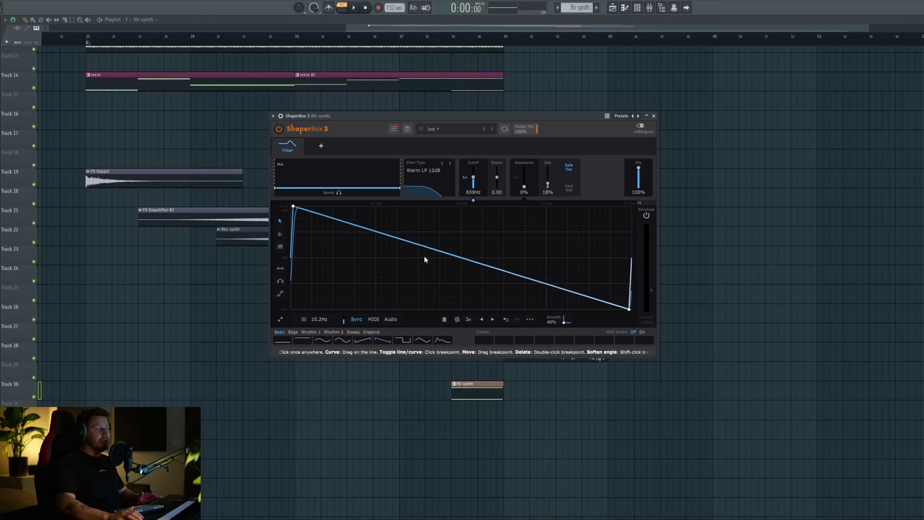
Step: Set the filter LFO rate to 11.6 Hz while auditioning the lfo synth, and close ShaperBox
{"action": "key", "text": "space"}
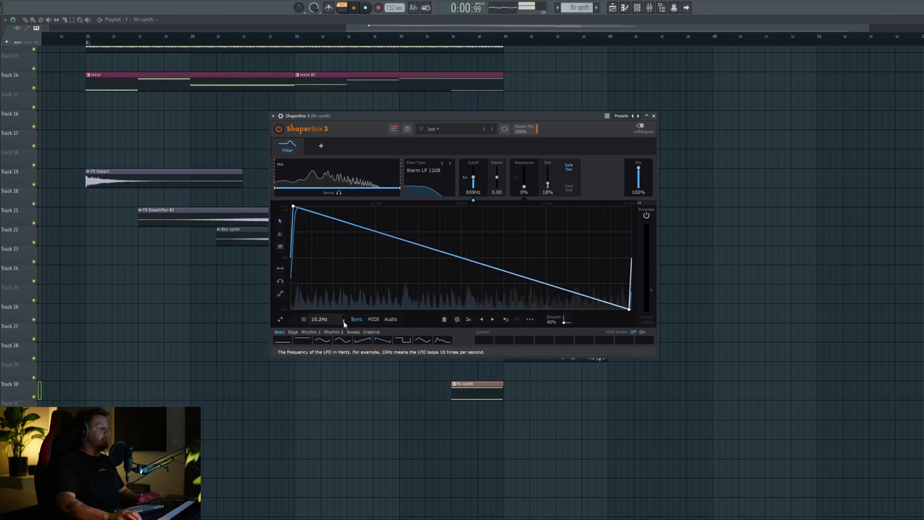
{"action": "mouse_move", "coordinate": [344, 322]}
{"action": "left_mouse_down"}
{"action": "mouse_move", "coordinate": [344, 294]}
{"action": "mouse_move", "coordinate": [344, 322]}
{"action": "left_mouse_up"}
{"action": "key", "text": "space"}
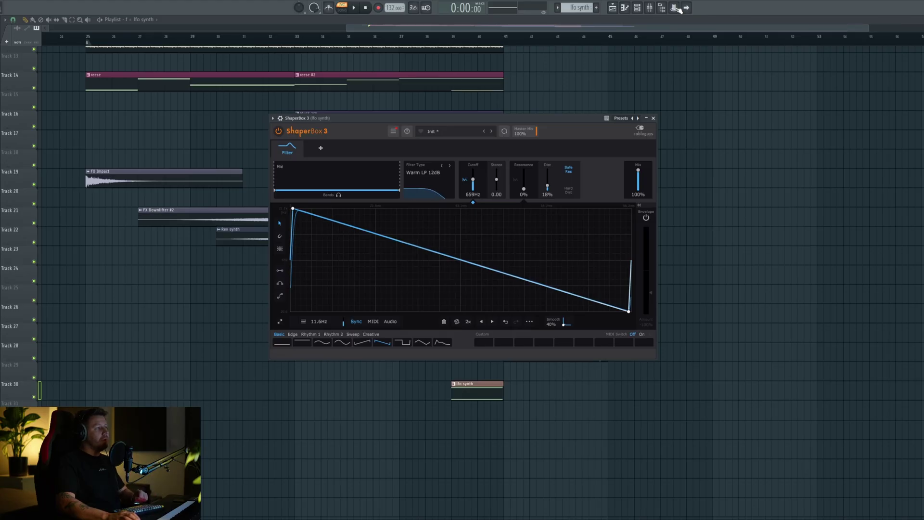
{"action": "left_click", "coordinate": [653, 118]}
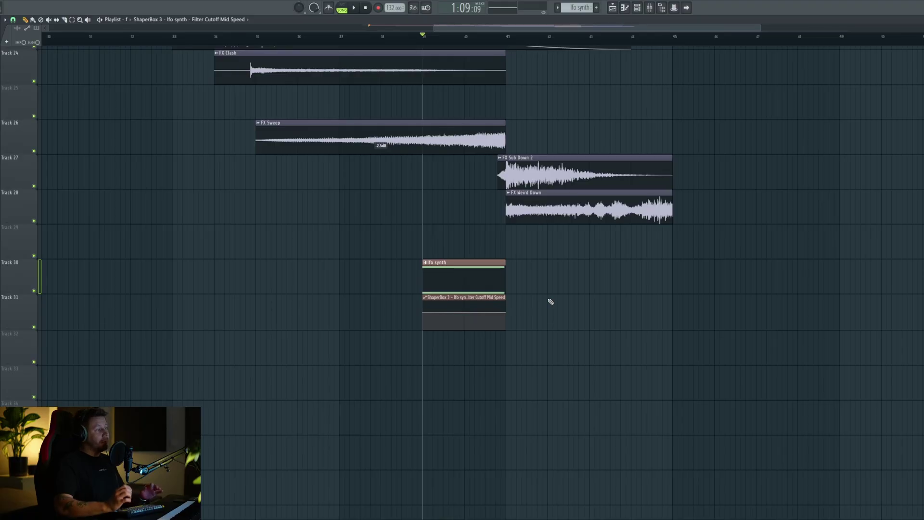
Step: Slope the Filter Cutoff Mid Speed automation on Track 31 downward and audition it with the soloed lfo synth
{"action": "key", "text": "space"}
{"action": "key", "text": "space"}
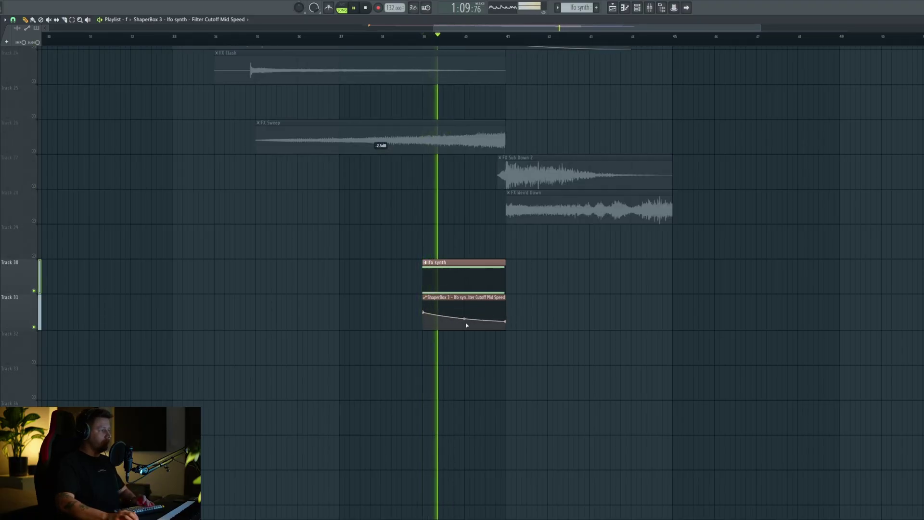
{"action": "key", "text": "space"}
{"action": "key", "text": "space"}
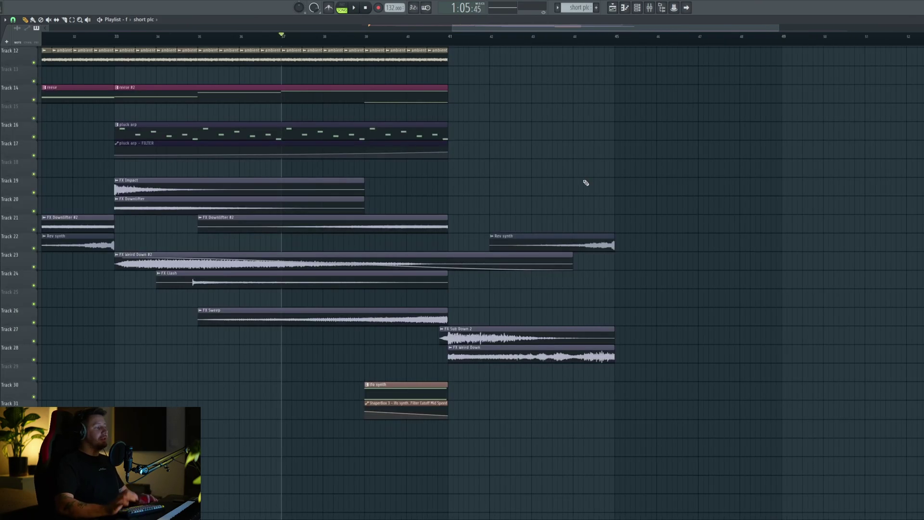
Step: Audition the short plc pattern with its ValhallaVintageVerb and Pro-MB effects, and close the plugin windows
{"action": "key", "text": "space"}
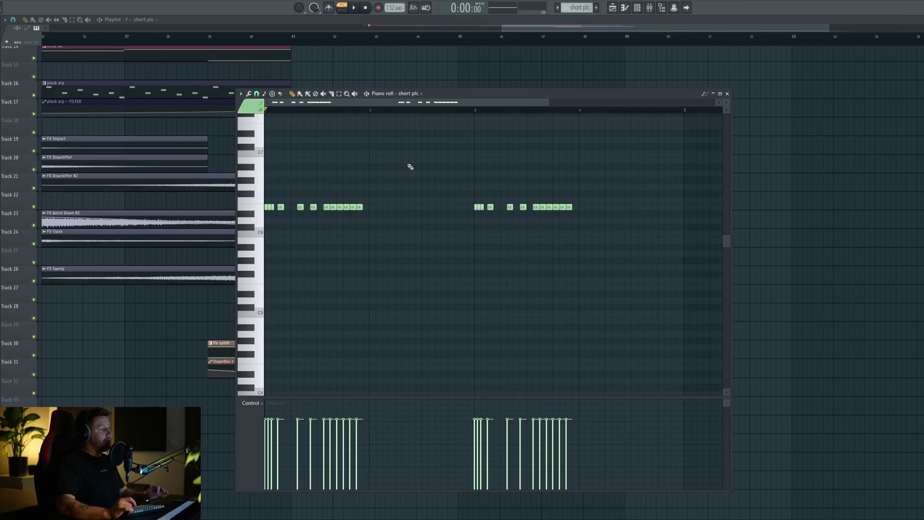
{"action": "key", "text": "space"}
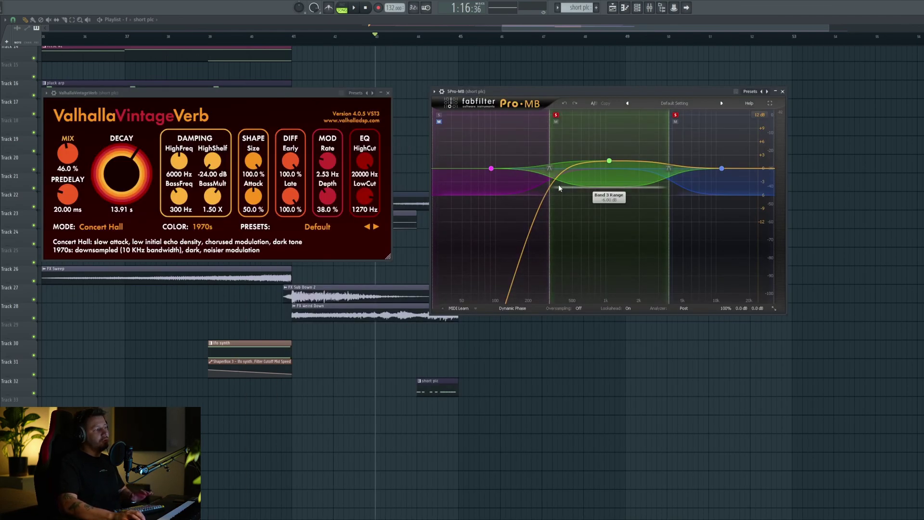
{"action": "key", "text": "space"}
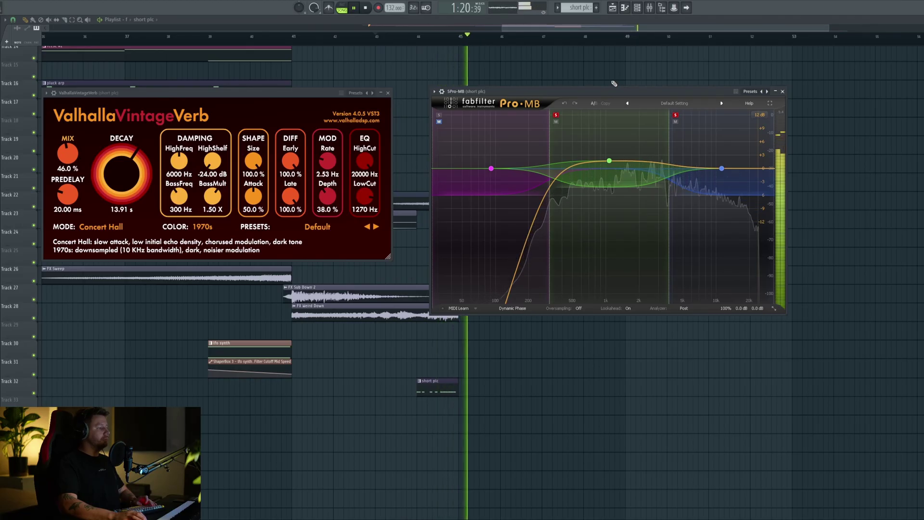
{"action": "key", "text": "space"}
{"action": "key", "text": "F12"}
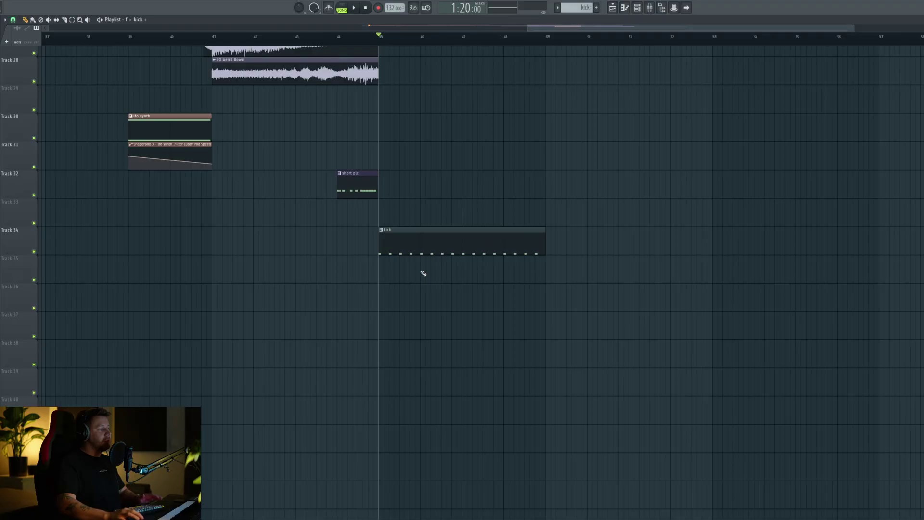
Step: Listen to the kick, hat and shaker patterns from bar 45 and inspect the hat's notes
{"action": "key", "text": "space"}
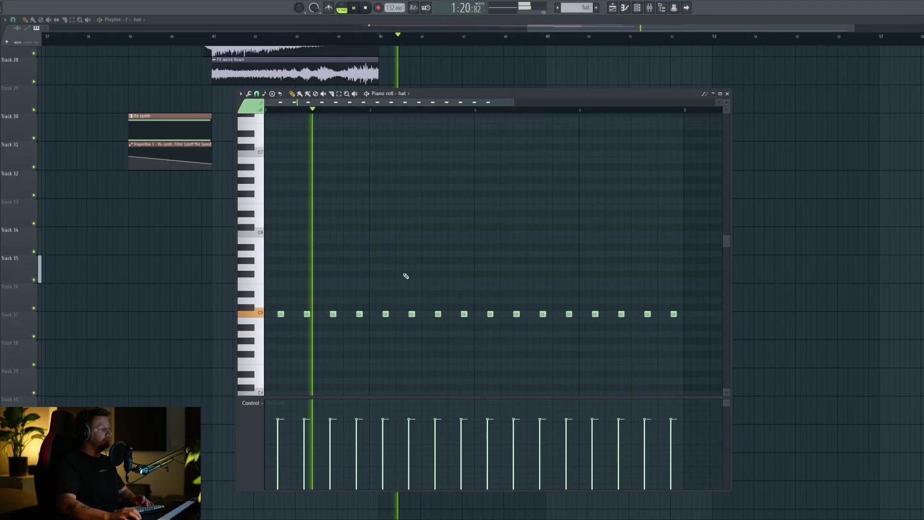
{"action": "key", "text": "F7"}
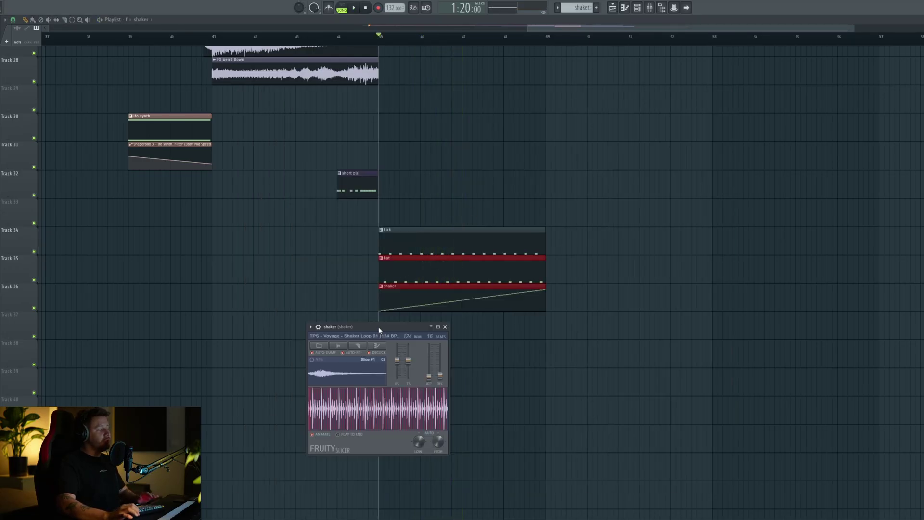
{"action": "key", "text": "space"}
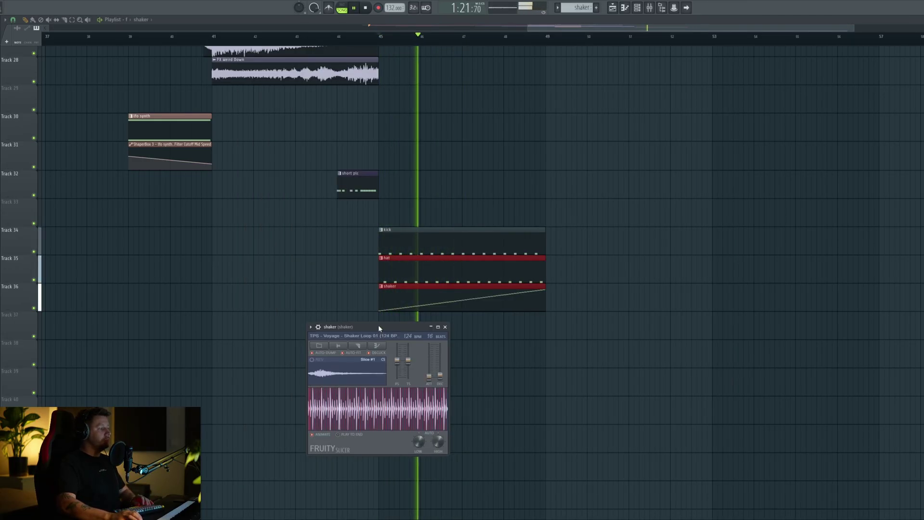
{"action": "key", "text": "space"}
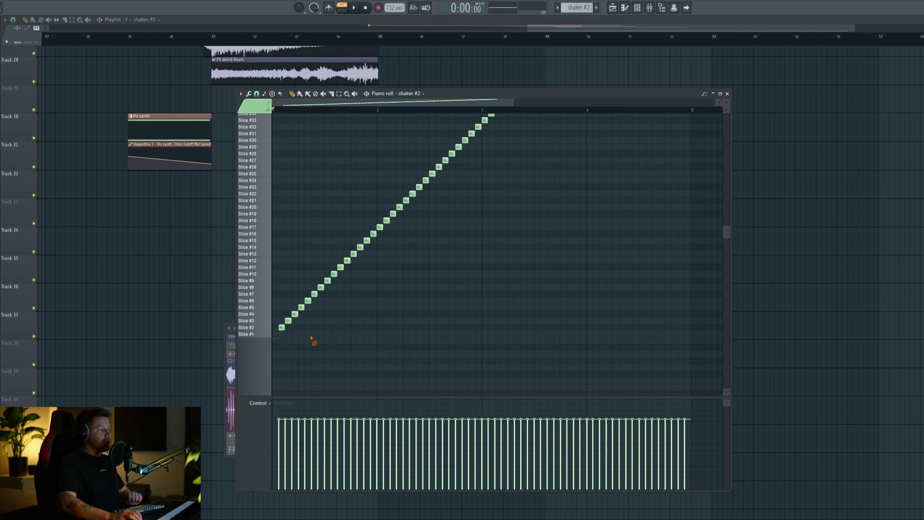
Step: Delete every fourth slice note, such as Slice #9, from the shaker #2 pattern and audition the result
{"action": "left_click", "coordinate": [328, 281]}
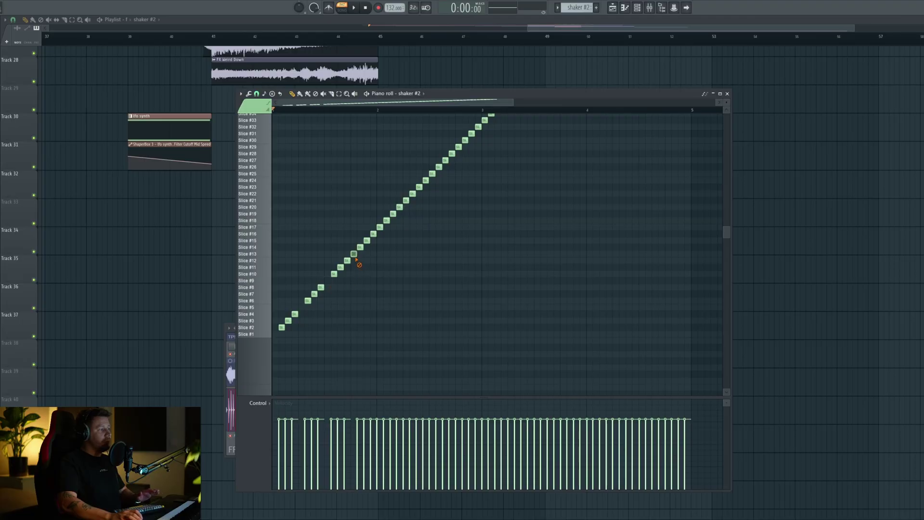
{"action": "left_click", "coordinate": [407, 201]}
{"action": "key", "text": "space"}
{"action": "key", "text": "space"}
{"action": "key", "text": "F7"}
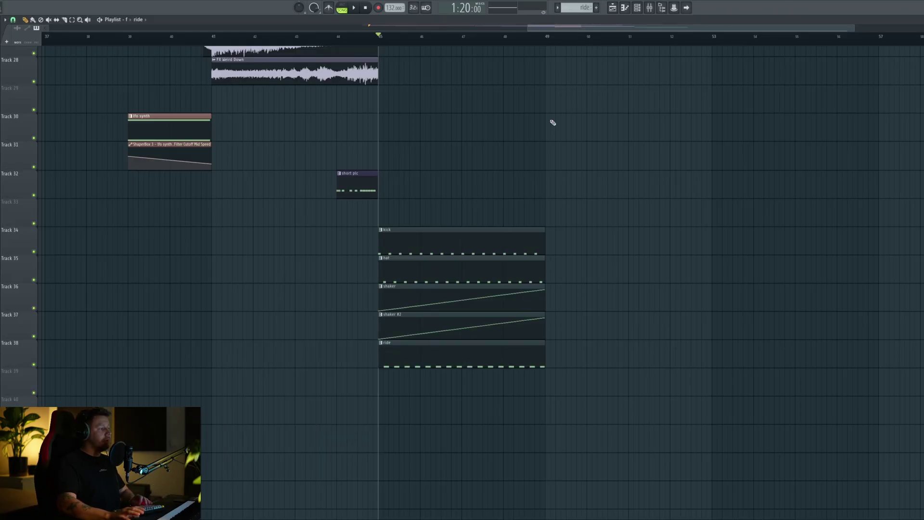
Step: Audition the ride on Track 38 and inspect its sampler settings, off-beat notes and volume envelope
{"action": "key", "text": "space"}
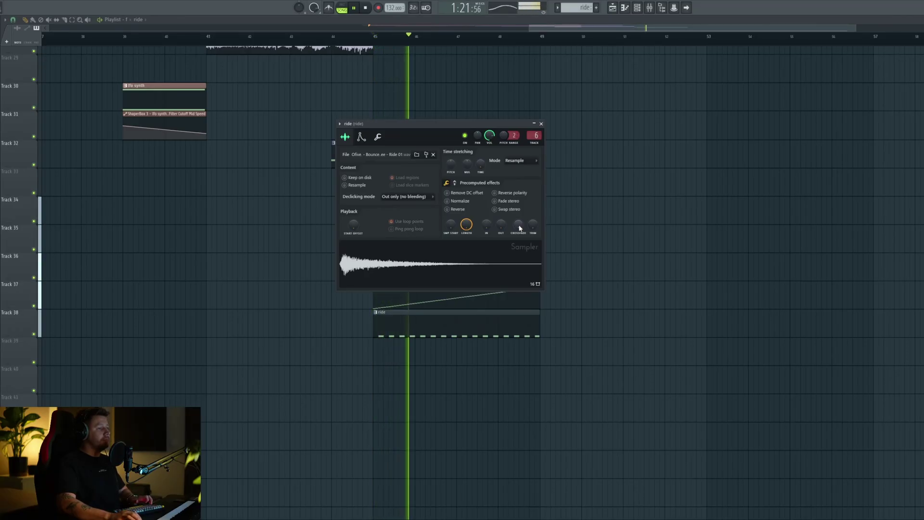
{"action": "key", "text": "space"}
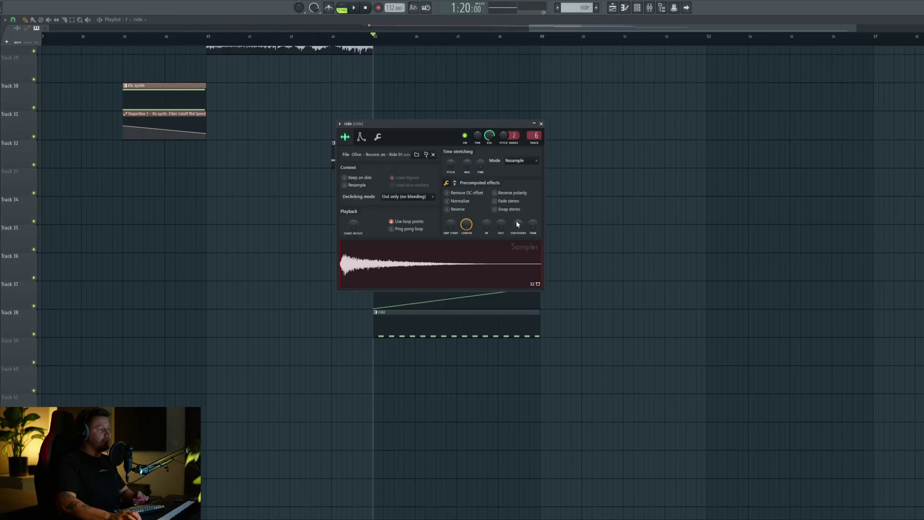
{"action": "key", "text": "F7"}
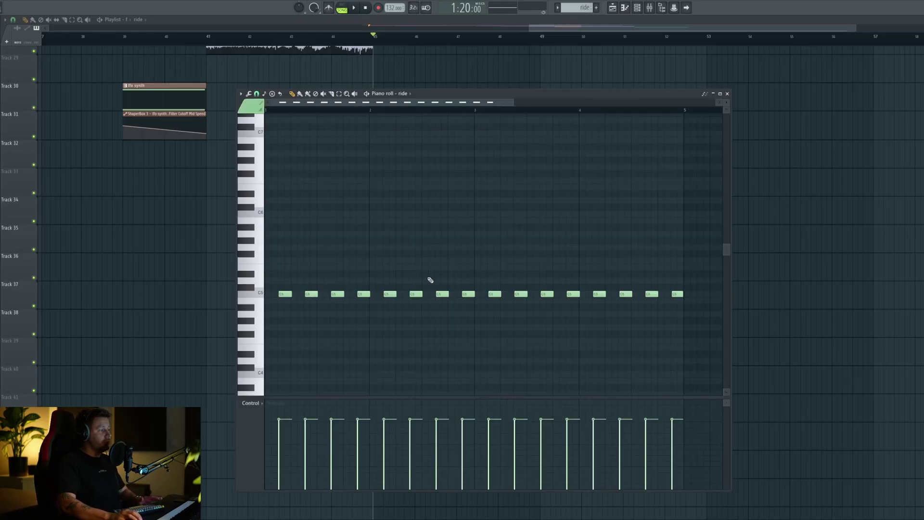
{"action": "key", "text": "F7"}
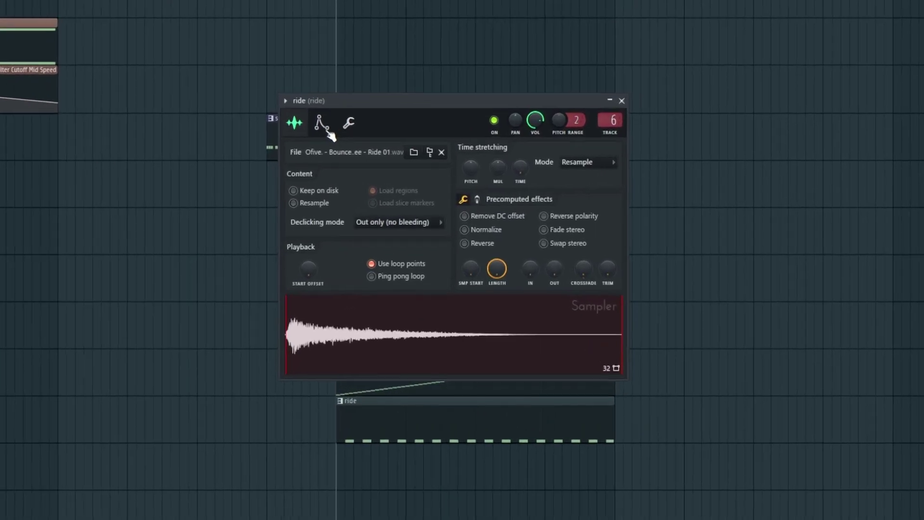
{"action": "left_click", "coordinate": [365, 145]}
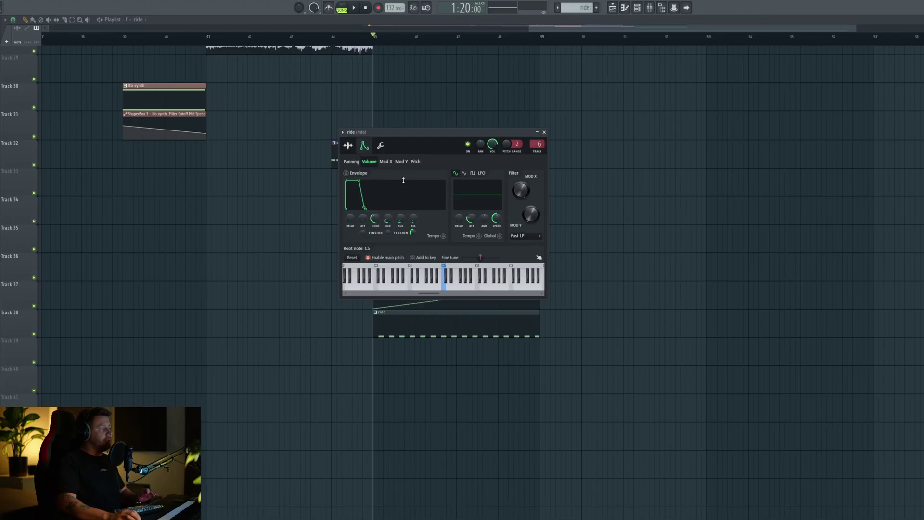
{"action": "left_click", "coordinate": [350, 146]}
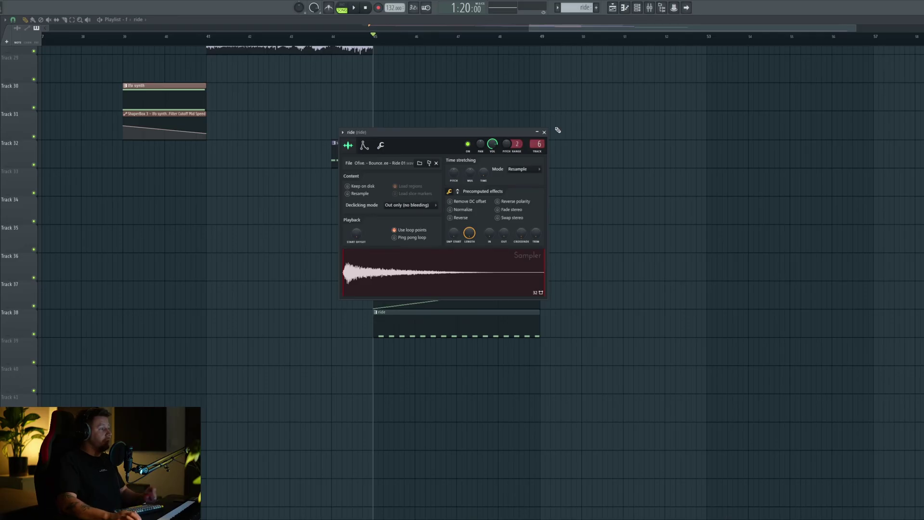
{"action": "left_click", "coordinate": [544, 132]}
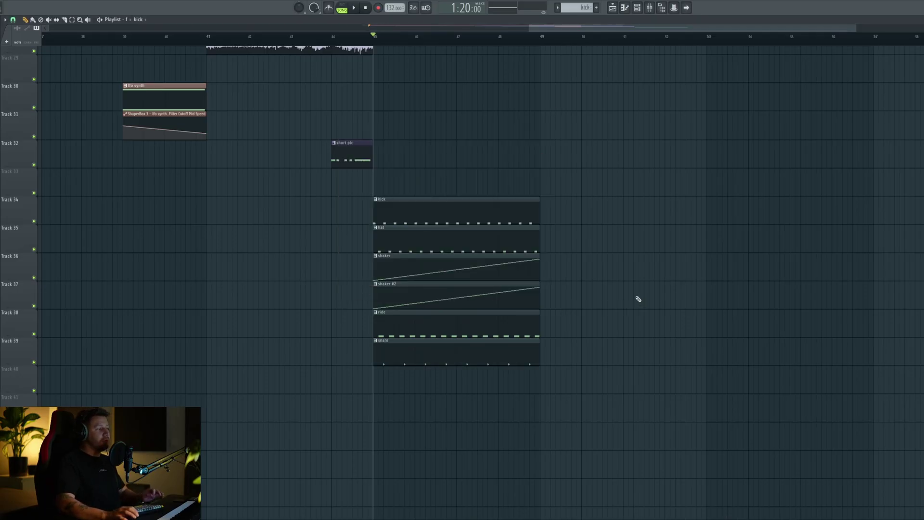
Step: Listen to the full drum loop from bar 45 with the snare on Track 39 and crash on Track 40
{"action": "key", "text": "ctrl+z"}
{"action": "key", "text": "space"}
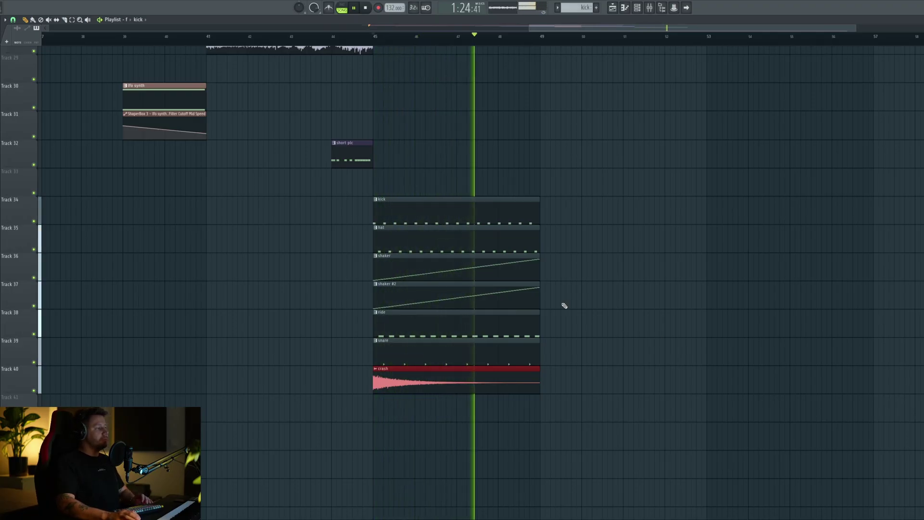
{"action": "key", "text": "space"}
Step: Duplicate all drum clips from kick to crash so the loop runs from bar 45 to bar 61
{"action": "scroll", "coordinate": [563, 305], "scroll_direction": "down", "scroll_amount": 2}
{"action": "left_click_drag", "start_coordinate": [630, 158], "coordinate": [488, 383]}
{"action": "left_click_drag", "start_coordinate": [465, 341], "coordinate": [586, 337]}
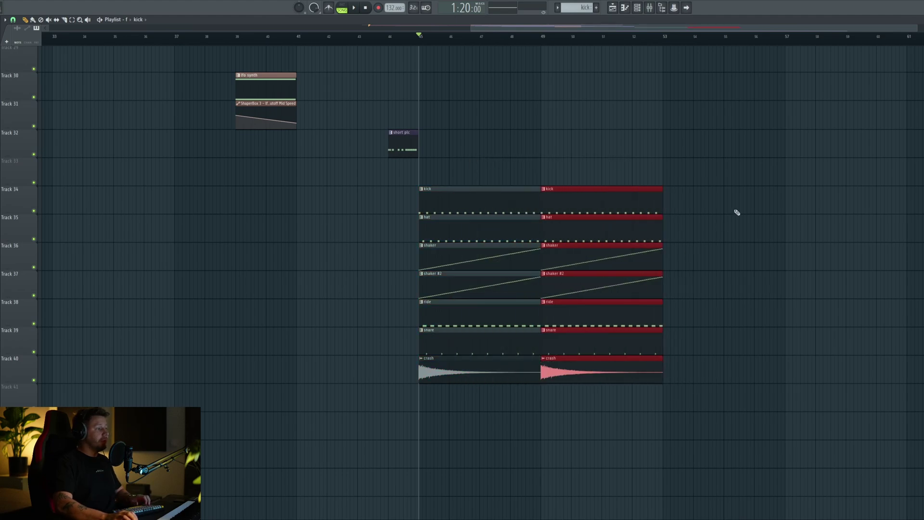
{"action": "left_click_drag", "start_coordinate": [727, 159], "coordinate": [506, 436]}
{"action": "left_click_drag", "start_coordinate": [461, 336], "coordinate": [705, 332]}
Step: Remove the snare clips at bars 45 and 49 on Track 39
{"action": "left_click", "coordinate": [571, 343]}
{"action": "right_click", "coordinate": [621, 344]}
{"action": "right_click", "coordinate": [510, 345]}
Step: Copy the hat, shaker, shaker #2 and ride clips to bars 33 to 41
{"action": "scroll", "coordinate": [435, 351], "scroll_direction": "down", "scroll_amount": 3}
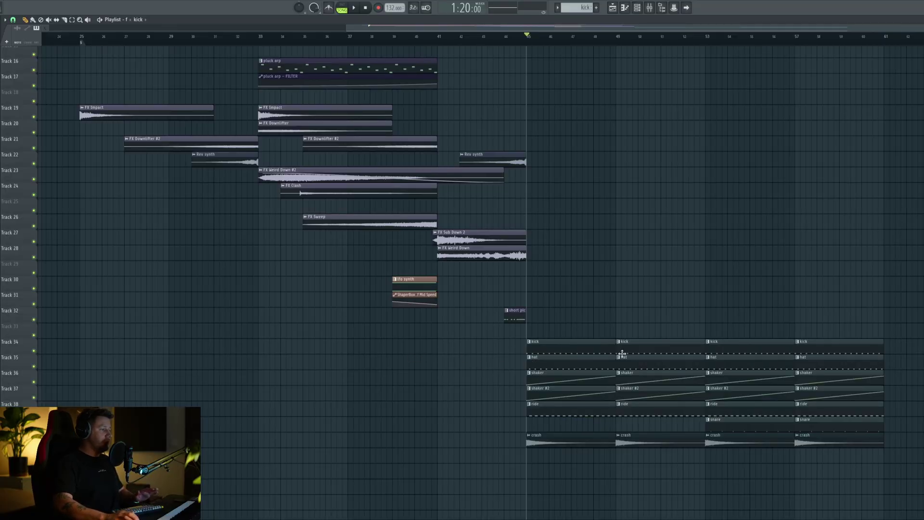
{"action": "left_click_drag", "start_coordinate": [679, 370], "coordinate": [269, 416]}
Step: Listen from bar 33 to the copied tops with the 3Pro-Q 3 Band 1 Frequency automation
{"action": "left_click", "coordinate": [258, 36]}
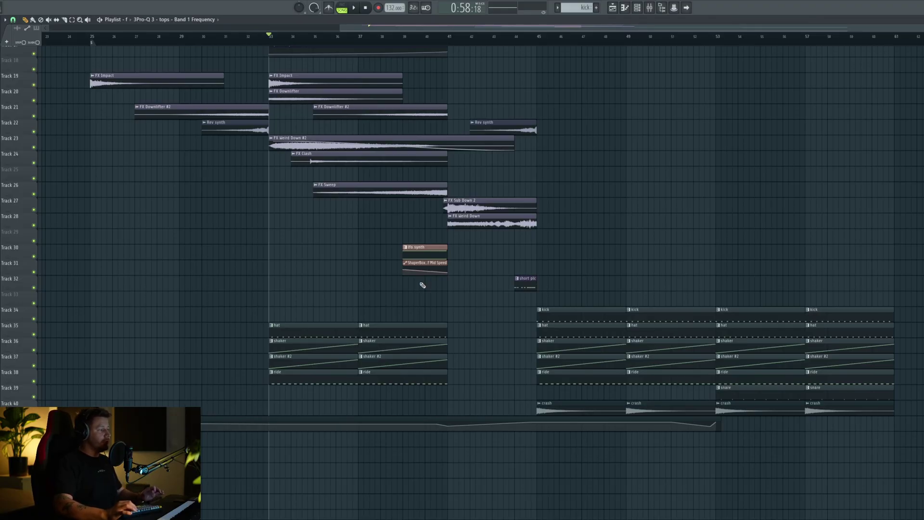
{"action": "key", "text": "space"}
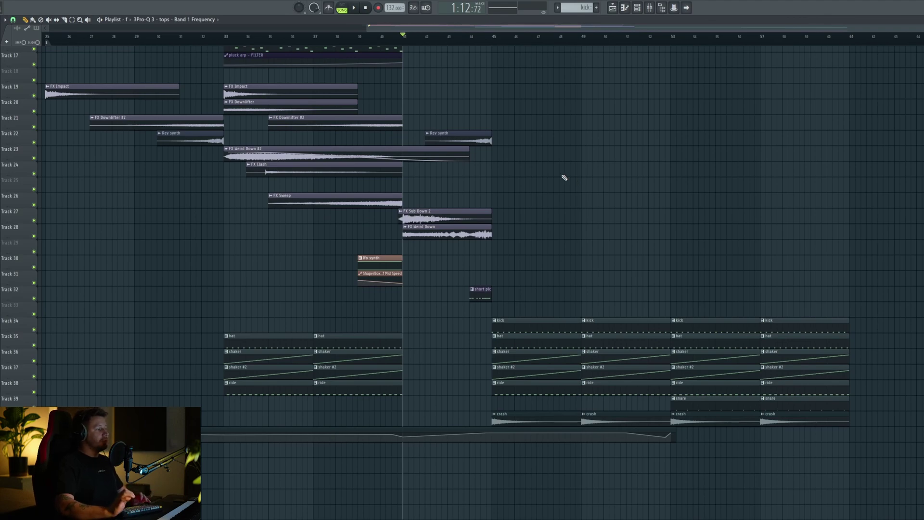
{"action": "key", "text": "space"}
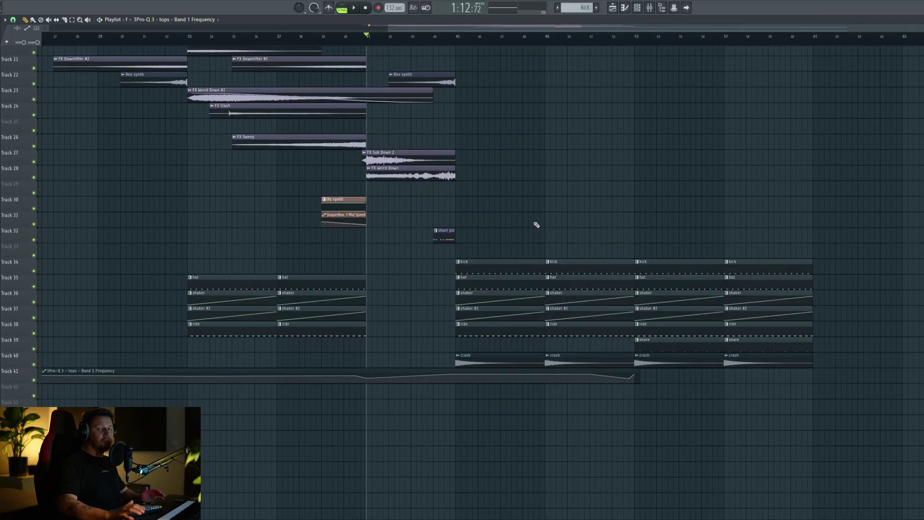
Step: Fill four bars of the bs pattern with off-beat eighth notes on one pitch, one after every beat
{"action": "left_click_drag", "start_coordinate": [536, 224], "coordinate": [530, 175]}
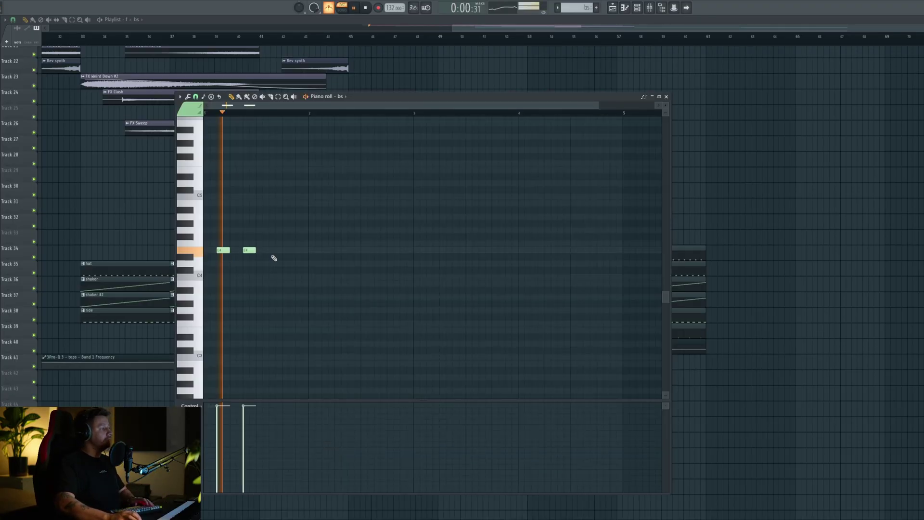
{"action": "left_click", "coordinate": [272, 252]}
{"action": "left_click", "coordinate": [300, 251]}
{"action": "key", "text": "ctrl+a"}
{"action": "left_click_drag", "start_coordinate": [221, 250], "coordinate": [320, 252]}
{"action": "key", "text": "ctrl+a"}
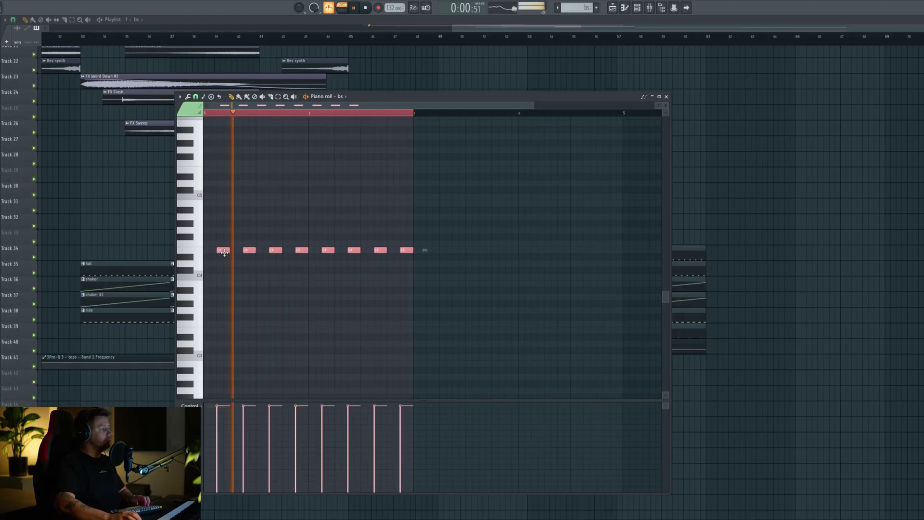
{"action": "key", "text": "ctrl+b"}
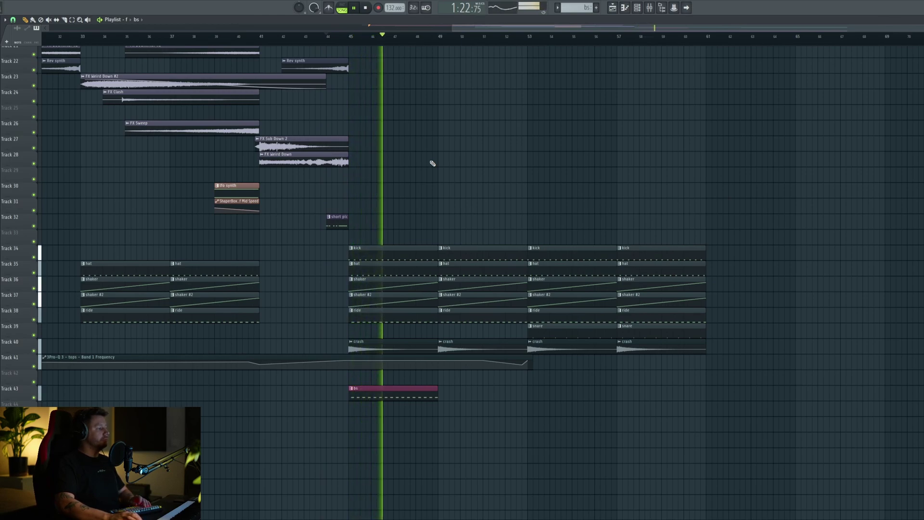
Step: Repeat the four-bar bs clip on Track 43 so the bass runs from bar 45 to bar 61
{"action": "key", "text": "space"}
{"action": "left_click", "coordinate": [466, 391]}
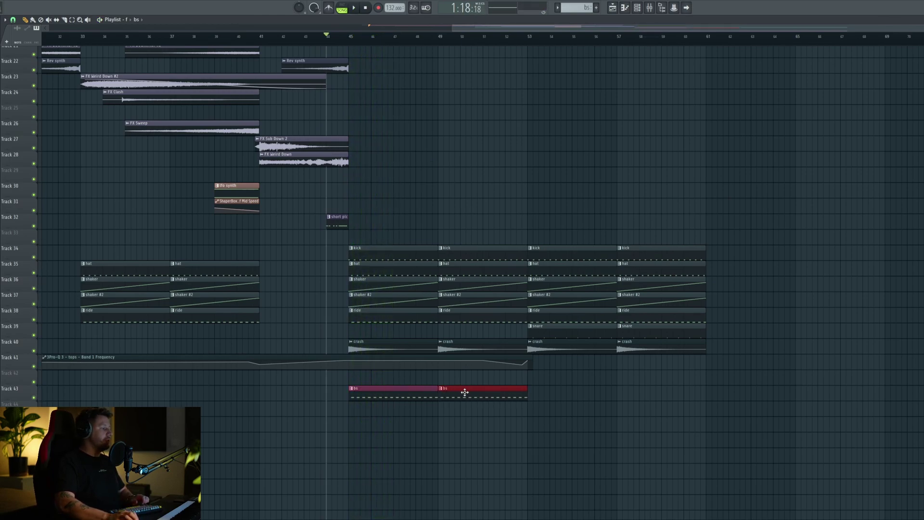
{"action": "left_click_drag", "start_coordinate": [373, 394], "coordinate": [555, 392]}
{"action": "scroll", "coordinate": [406, 408], "scroll_direction": "down", "scroll_amount": 1}
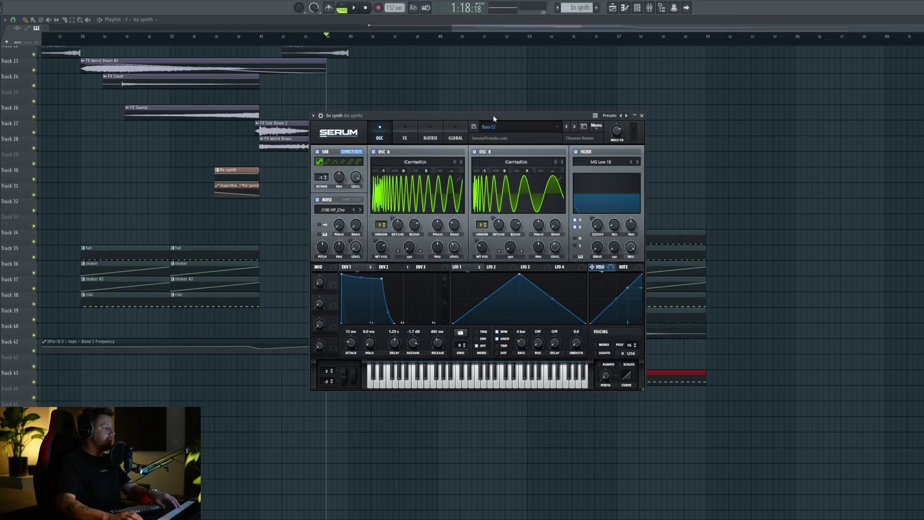
Step: Check the two-bar bs synth note and listen to it from bar 45 with the drums and bass
{"action": "left_click", "coordinate": [642, 115]}
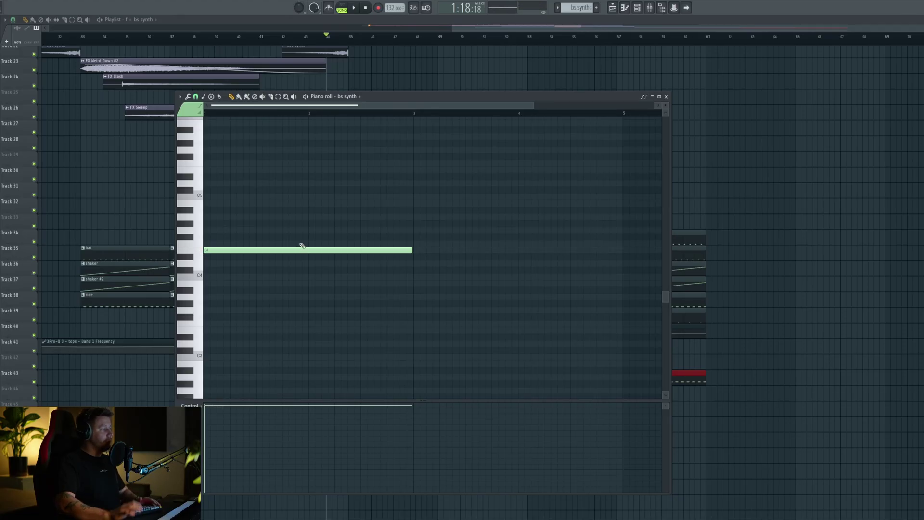
{"action": "key", "text": "space"}
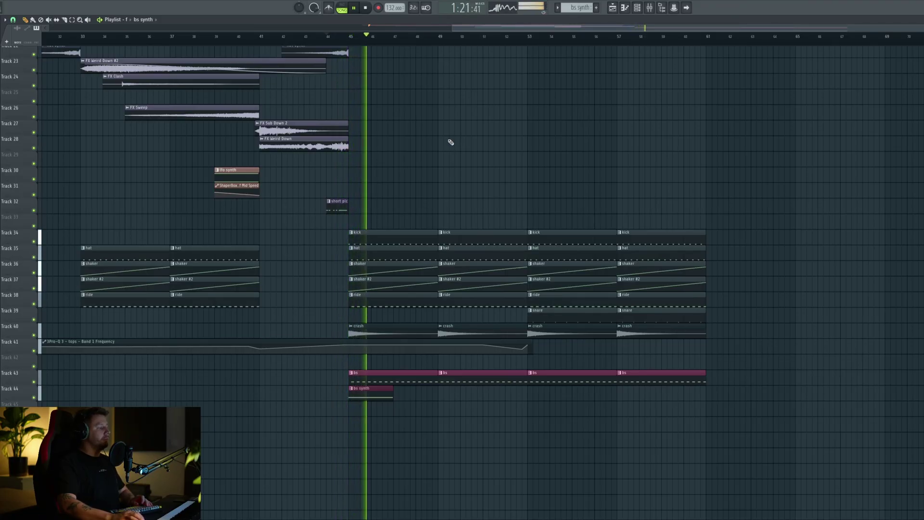
{"action": "key", "text": "space"}
{"action": "key", "text": "KP_Multiply"}
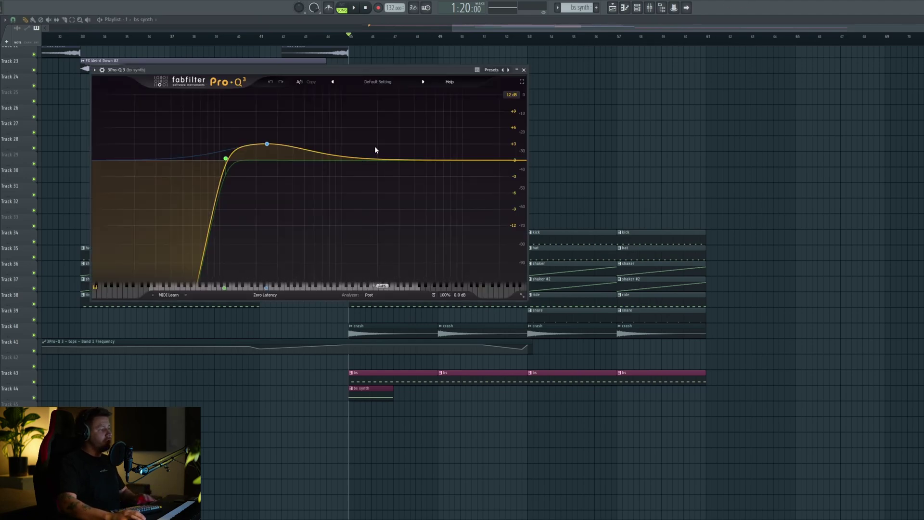
Step: Audition the bs synth from bar 45 through its Pro-Q 3, HalfTime, OTT and ValhallaVintageVerb effects in turn
{"action": "key", "text": "space"}
{"action": "key", "text": "space"}
{"action": "left_click", "coordinate": [524, 69]}
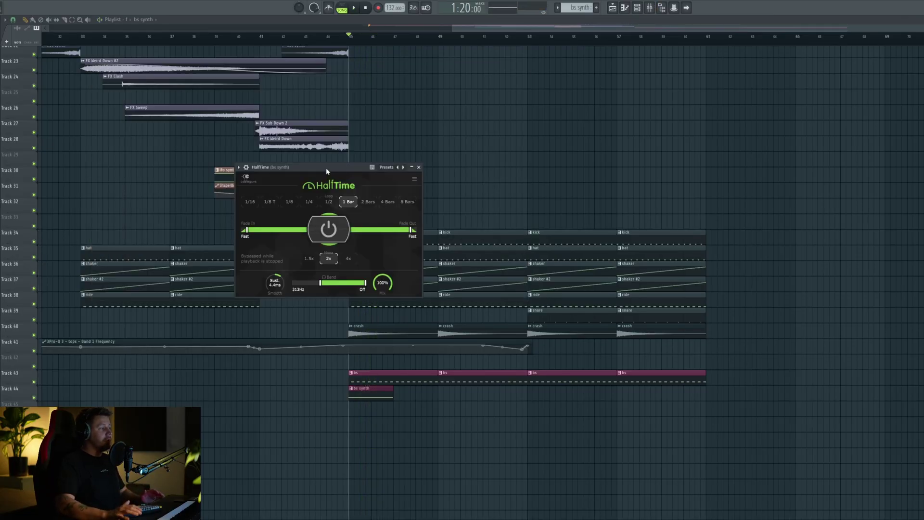
{"action": "key", "text": "space"}
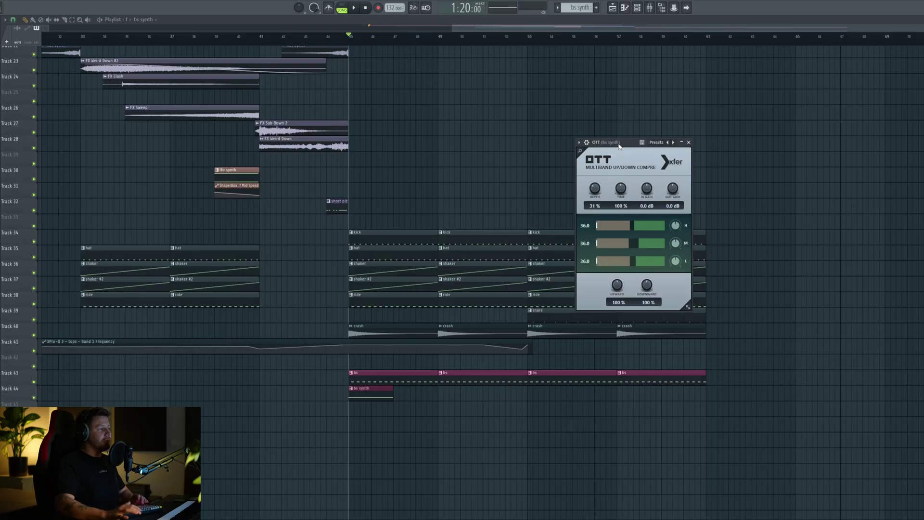
{"action": "key", "text": "space"}
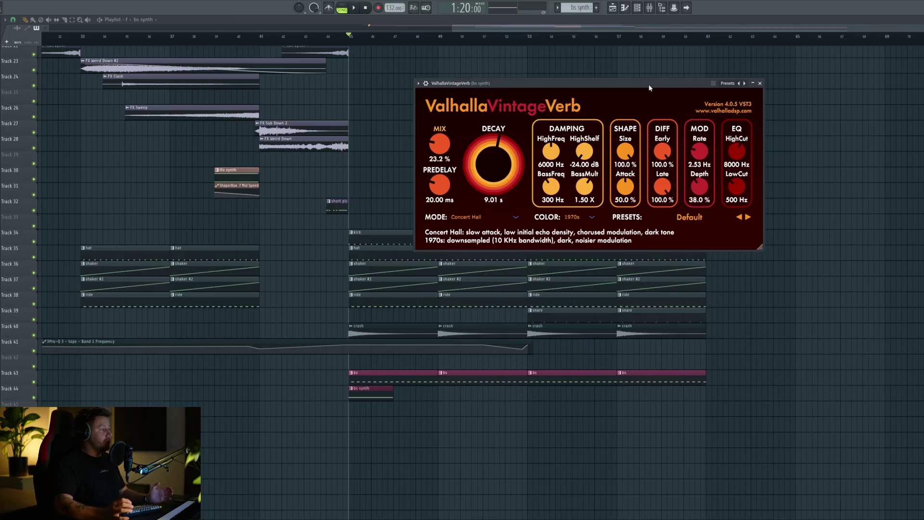
{"action": "key", "text": "space"}
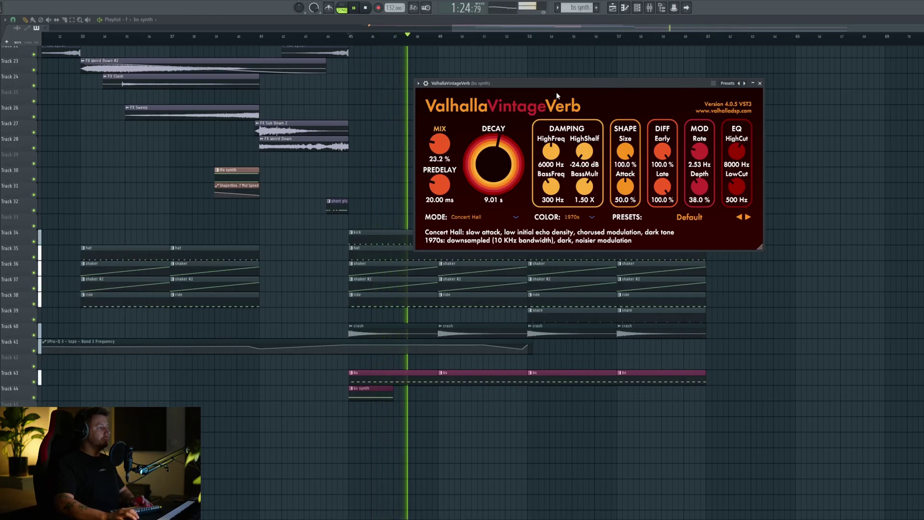
{"action": "key", "text": "space"}
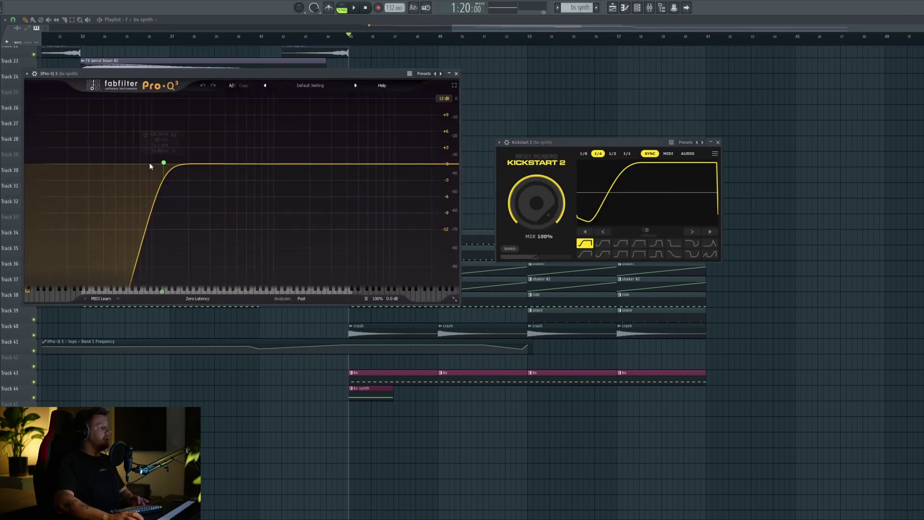
Step: Check the second Pro-Q 3 low-cut band and Kickstart 2 on the bs synth while listening from bar 45
{"action": "left_click_drag", "start_coordinate": [155, 161], "coordinate": [164, 165]}
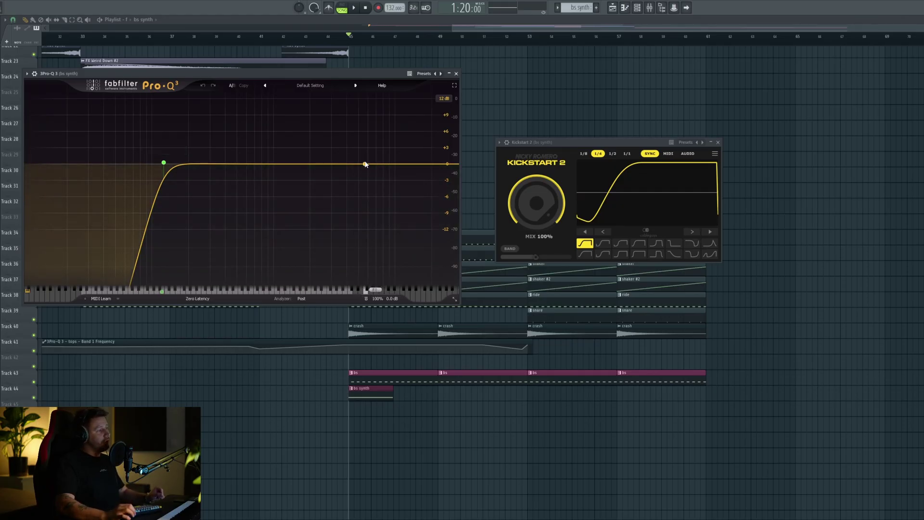
{"action": "key", "text": "space"}
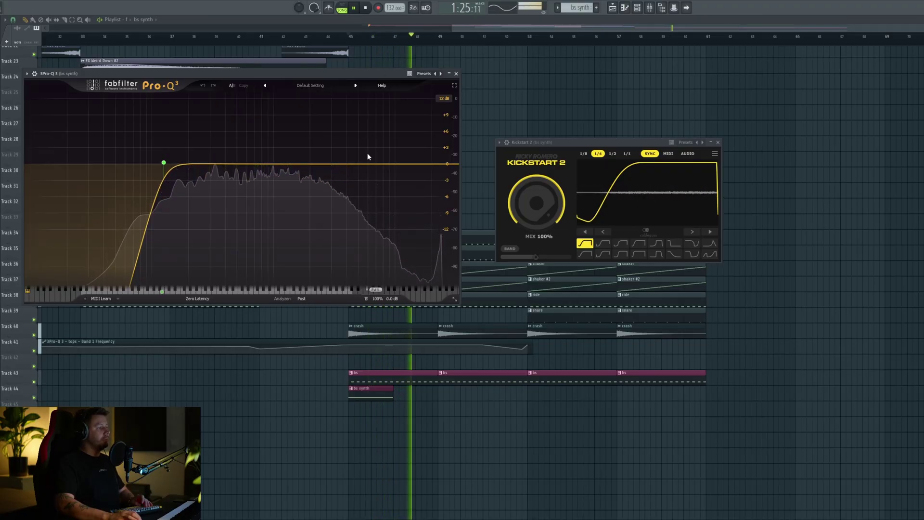
{"action": "key", "text": "space"}
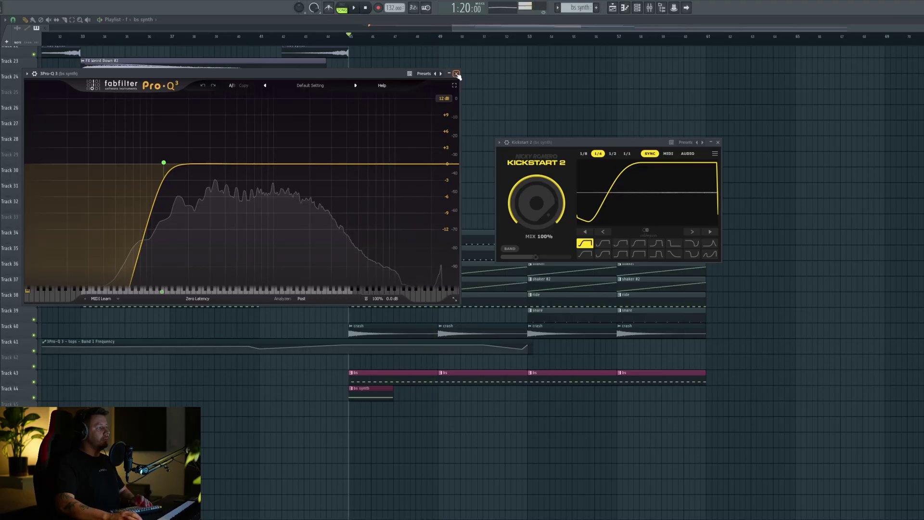
{"action": "left_click", "coordinate": [456, 74]}
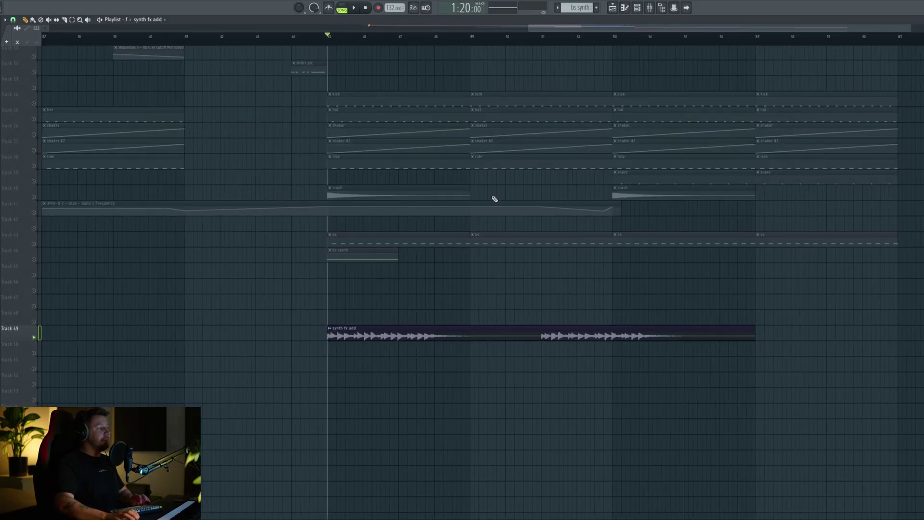
Step: Audition the soloed synth fx add clip on Track 49 with its ValhallaVintageVerb and Pro-MB effects
{"action": "key", "text": "space"}
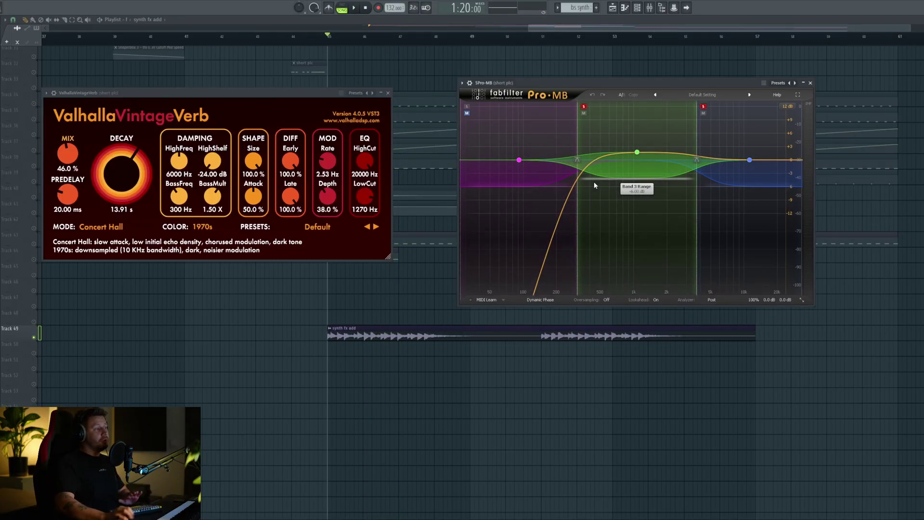
{"action": "key", "text": "space"}
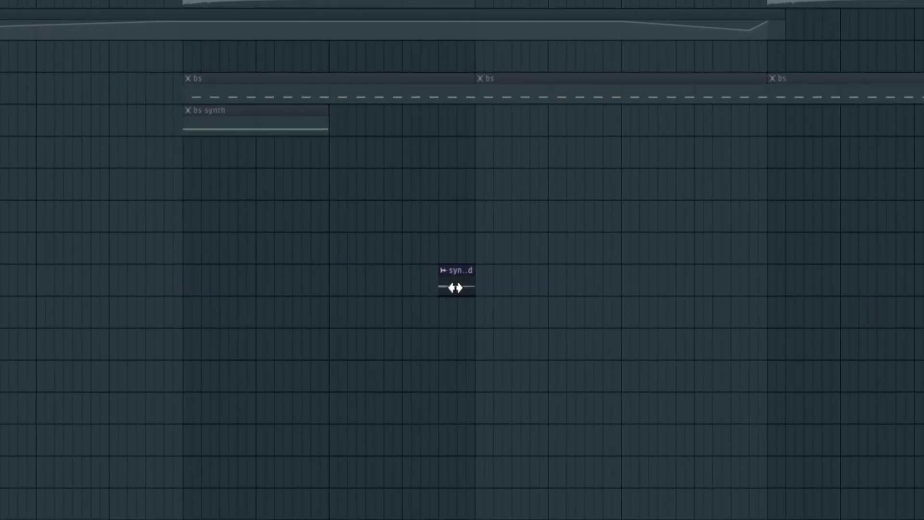
Step: Slip the audio inside the half-bar synth fx add clip before bar 49 and check it in the mix
{"action": "left_click_drag", "start_coordinate": [470, 273], "coordinate": [448, 273]}
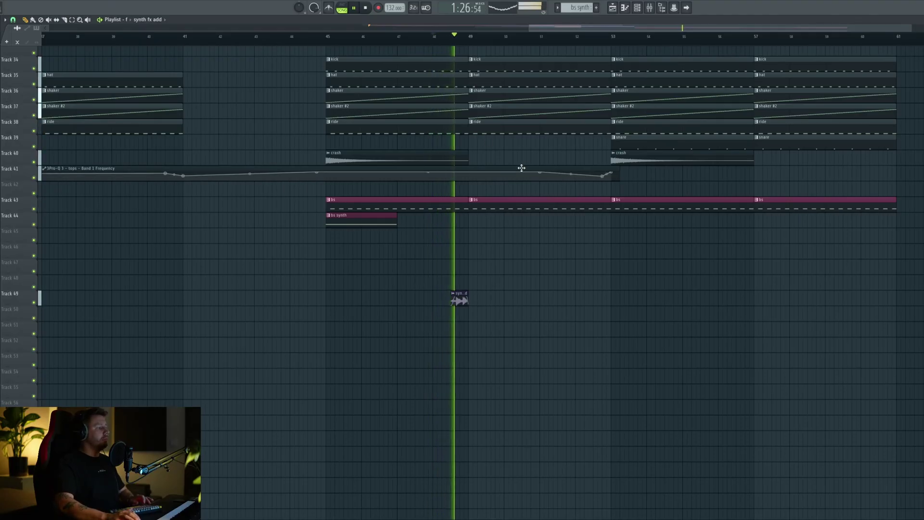
{"action": "key", "text": "s"}
{"action": "key", "text": "space"}
{"action": "key", "text": "space"}
{"action": "left_click_drag", "start_coordinate": [461, 301], "coordinate": [460, 301]}
{"action": "key", "text": "space"}
{"action": "key", "text": "space"}
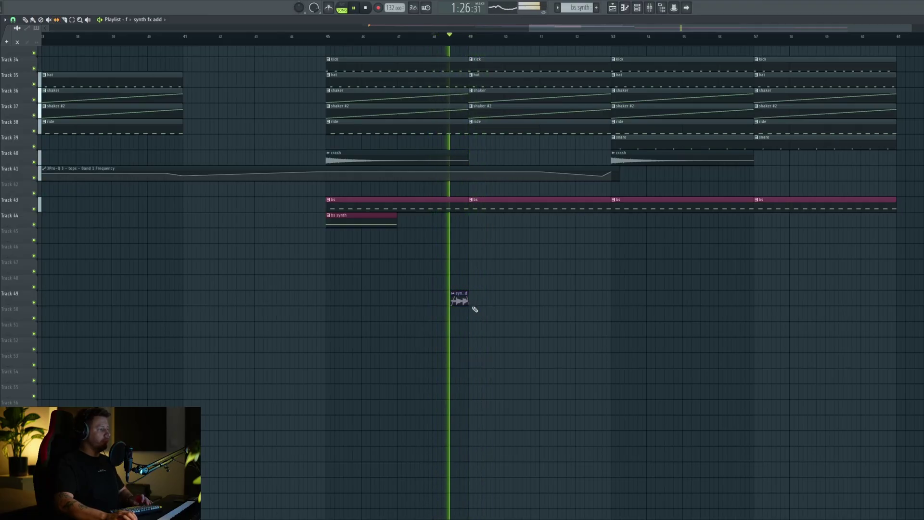
{"action": "key", "text": "space"}
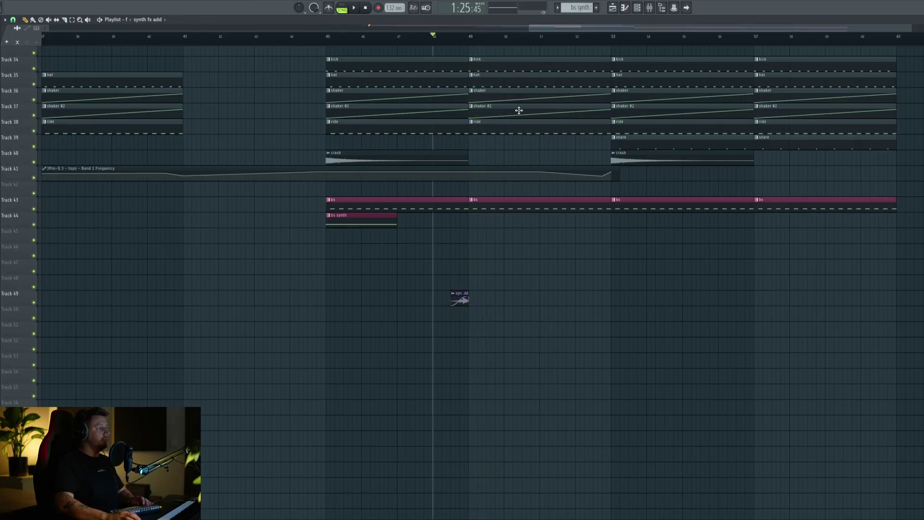
{"action": "key", "text": "space"}
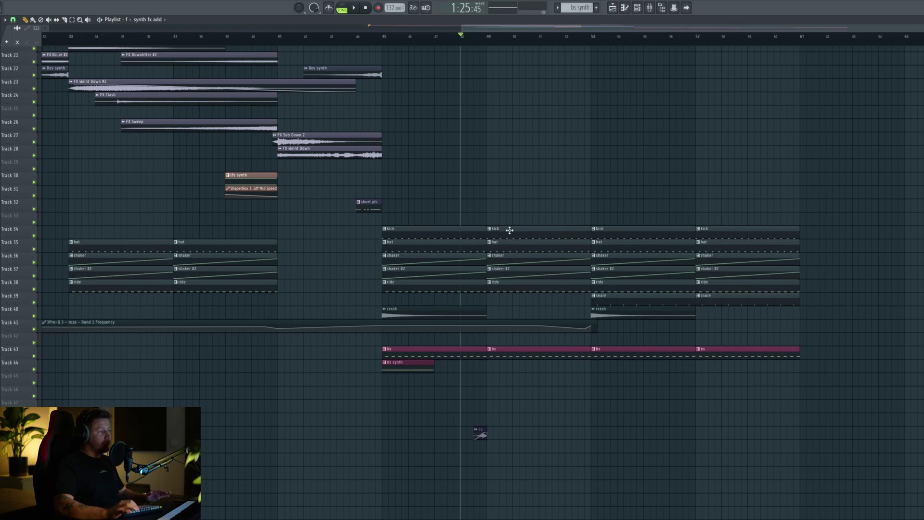
Step: Copy the vox clip from Track 5 to Track 6, starting about half a bar before bar 45
{"action": "scroll", "coordinate": [530, 246], "scroll_direction": "up", "scroll_amount": 5}
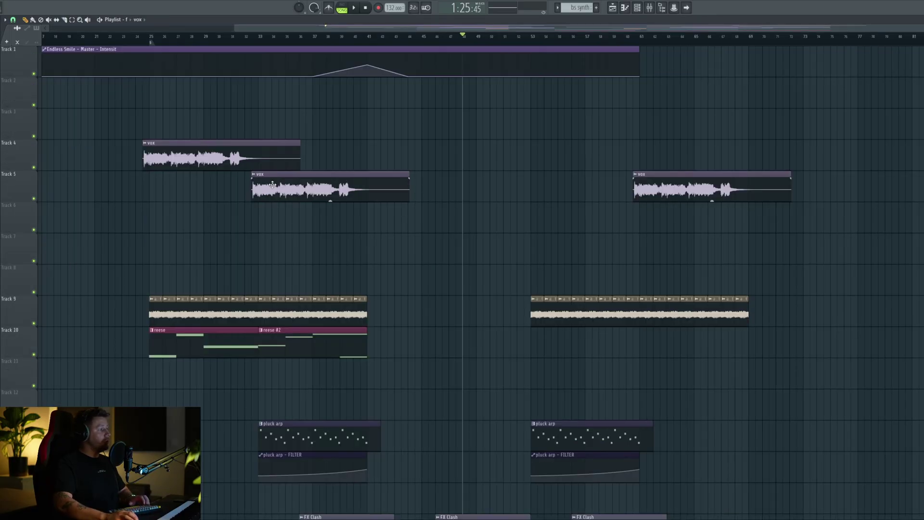
{"action": "left_click_drag", "start_coordinate": [270, 189], "coordinate": [432, 221]}
{"action": "key", "text": "space"}
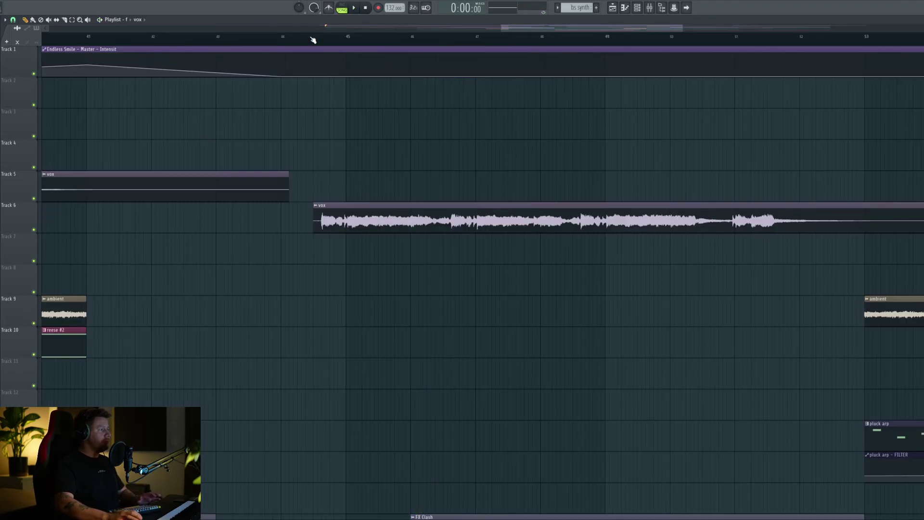
Step: Set the loop range from bar 45 to bar 46 and audition the soloed vox copy on Track 6
{"action": "left_click_drag", "start_coordinate": [323, 38], "coordinate": [409, 40]}
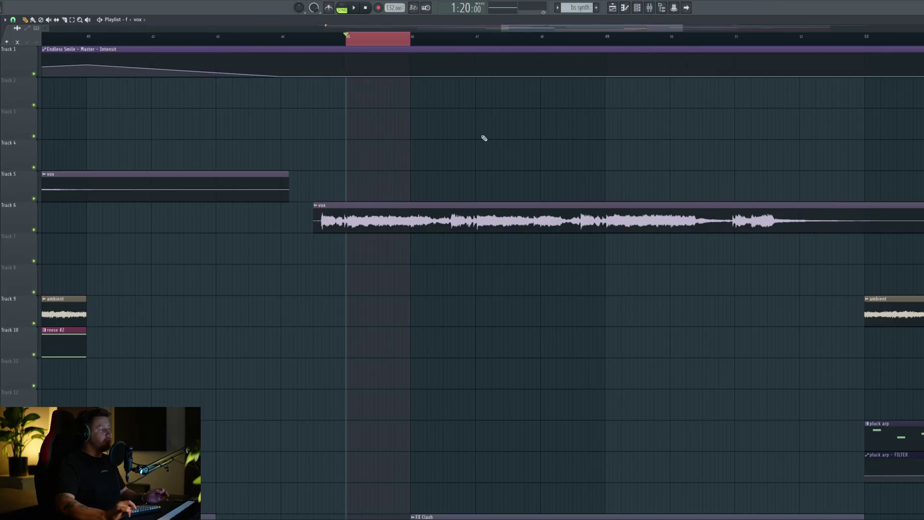
{"action": "key", "text": "space"}
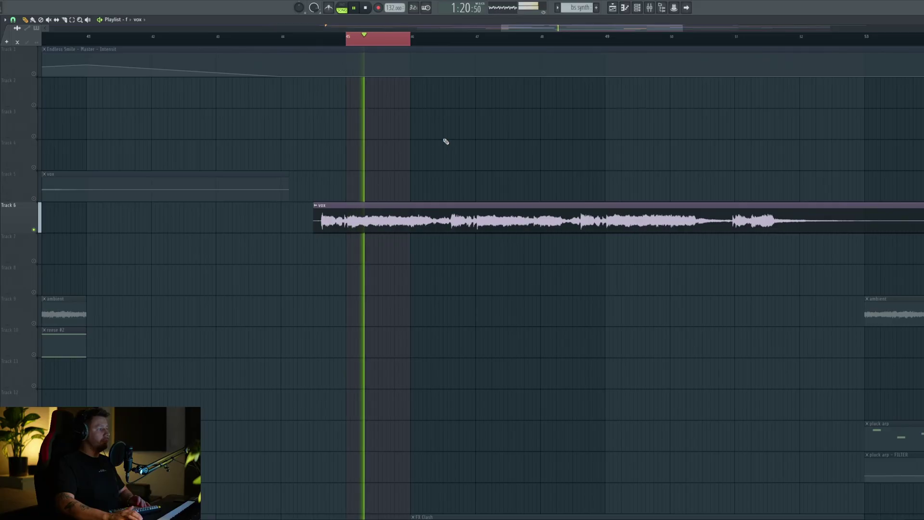
{"action": "key", "text": "space"}
Step: Slice the Track 6 vox at bars 45 and 46, remove the remainder and repeat the one-bar slice to bar 53
{"action": "scroll", "coordinate": [392, 193], "scroll_direction": "down", "scroll_amount": 3}
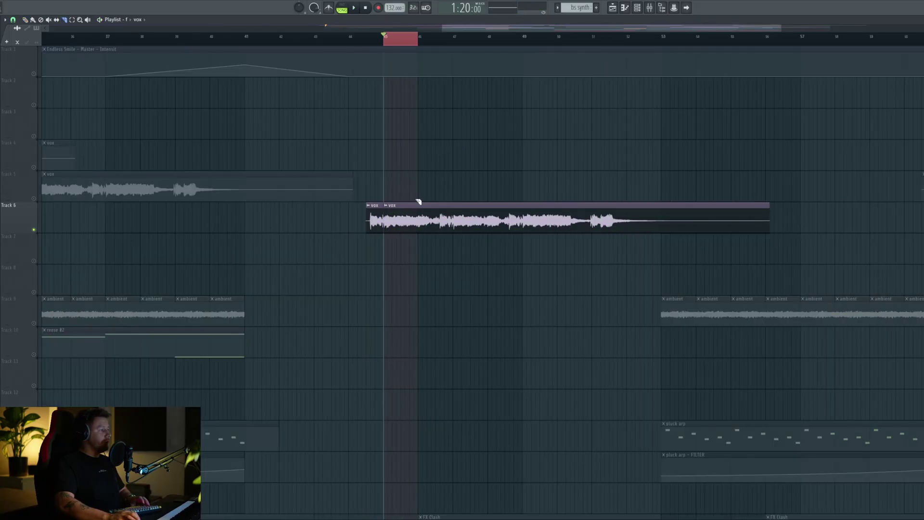
{"action": "right_click", "coordinate": [459, 224]}
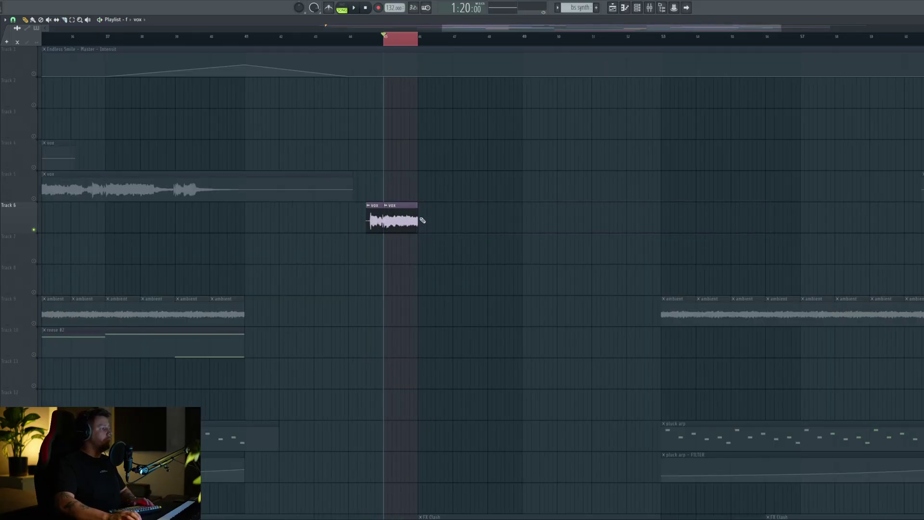
{"action": "left_click", "coordinate": [493, 225]}
{"action": "left_click_drag", "start_coordinate": [579, 173], "coordinate": [544, 223]}
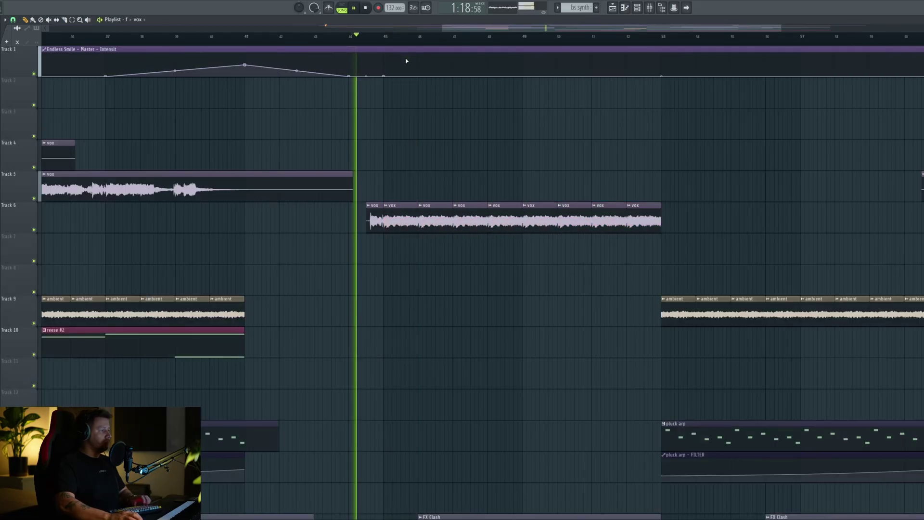
Step: Slip the audio inside the short vox slice just before bar 49 on Track 6 and check the transition by ear
{"action": "scroll", "coordinate": [406, 198], "scroll_direction": "up", "scroll_amount": 1}
{"action": "scroll", "coordinate": [448, 207], "scroll_direction": "down", "scroll_amount": 1}
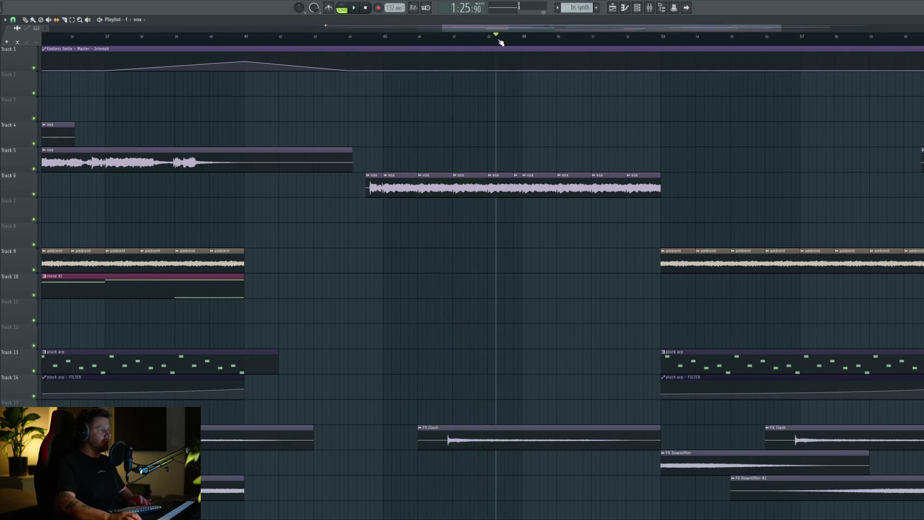
{"action": "left_click", "coordinate": [515, 37]}
{"action": "key", "text": "space"}
{"action": "left_click", "coordinate": [508, 37]}
{"action": "left_click_drag", "start_coordinate": [518, 191], "coordinate": [515, 190]}
{"action": "key", "text": "space"}
{"action": "key", "text": "space"}
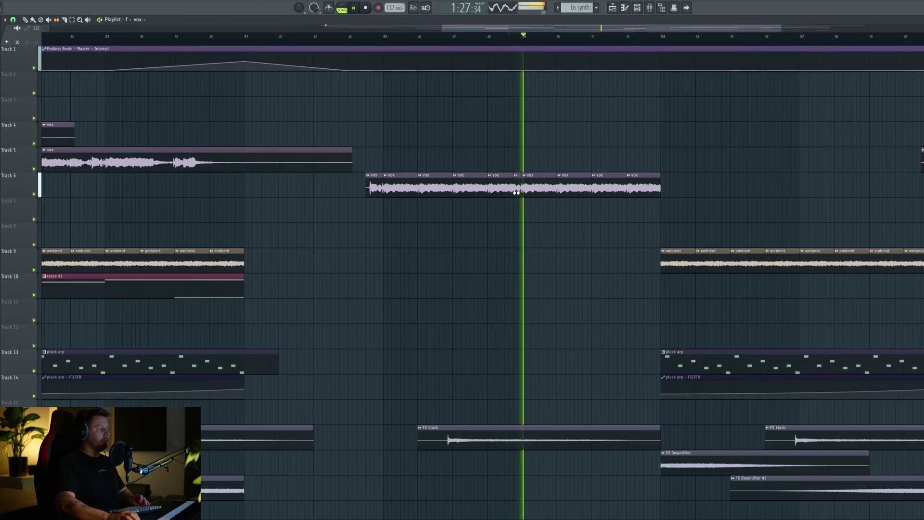
{"action": "key", "text": "space"}
{"action": "key", "text": "space"}
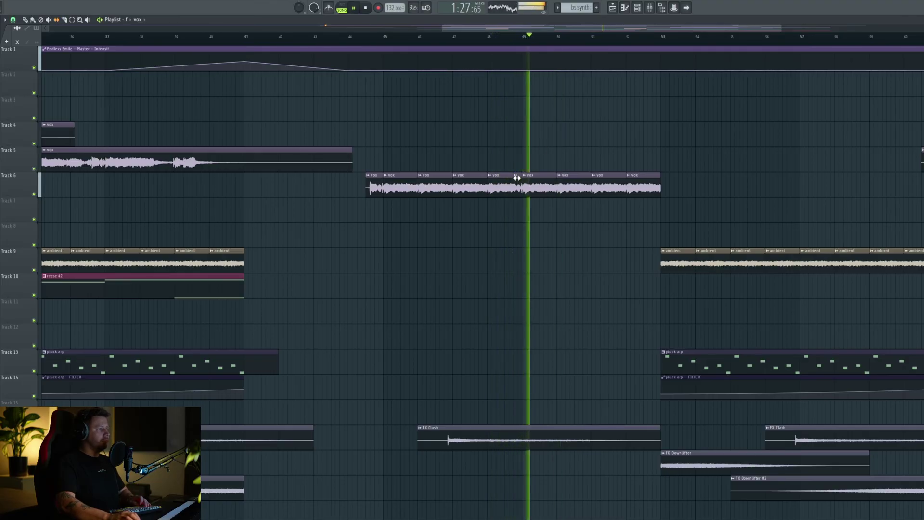
{"action": "key", "text": "space"}
Step: Consolidate the vox slices on Track 6 into one clip and play it through ValhallaVintageVerb
{"action": "left_click_drag", "start_coordinate": [711, 181], "coordinate": [375, 221]}
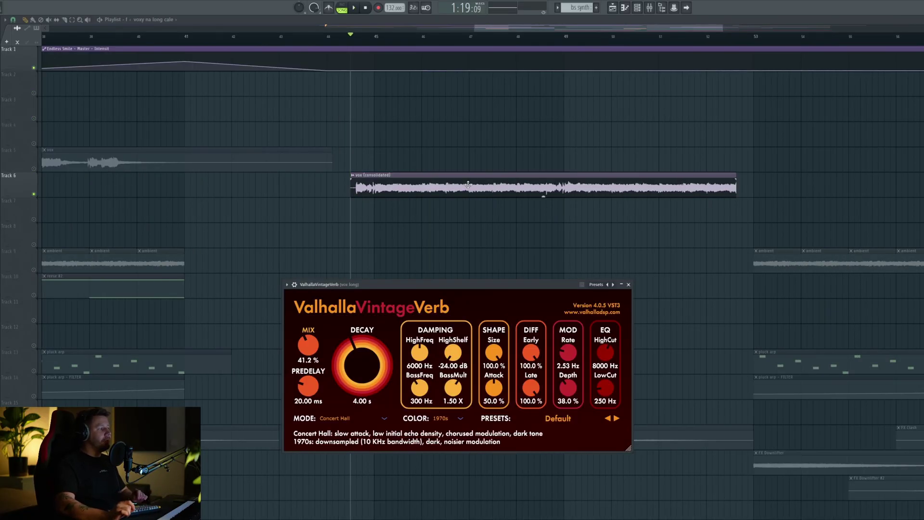
{"action": "key", "text": "space"}
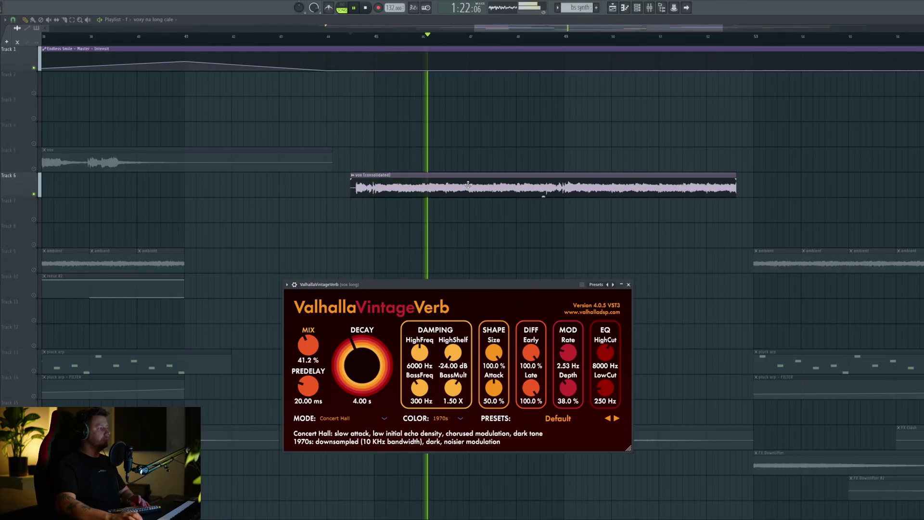
Step: Audition the consolidated vox through its Pro-Q 3 and Pro-MB processing and the build-up before it through the master Patcher hype effect
{"action": "key", "text": "space"}
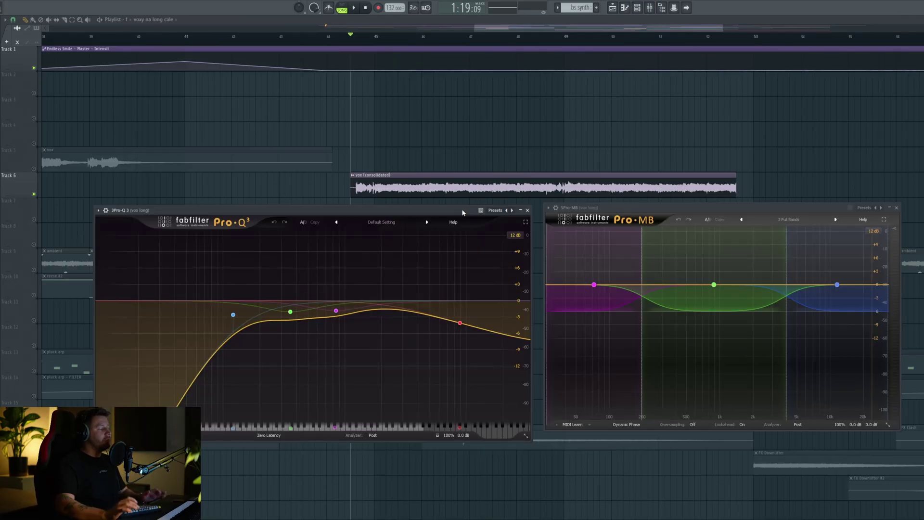
{"action": "key", "text": "space"}
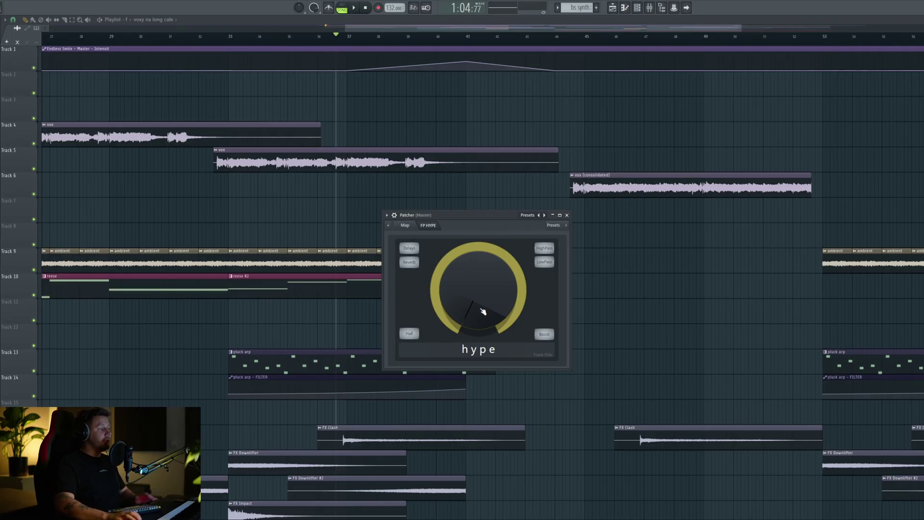
{"action": "key", "text": "space"}
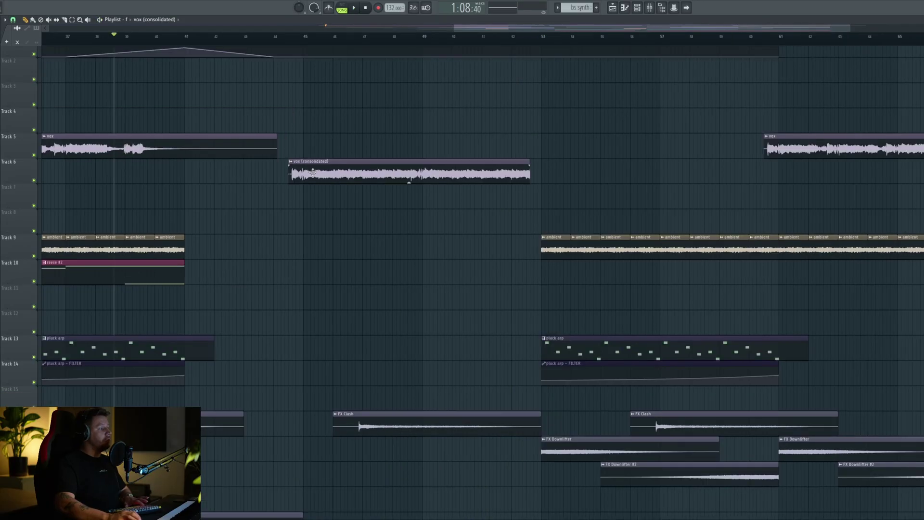
Step: Duplicate the consolidated vox clip onto Track 7 just before bar 53 and audition it through the automated Pro-Q 3 high cut
{"action": "left_click_drag", "start_coordinate": [311, 171], "coordinate": [552, 212]}
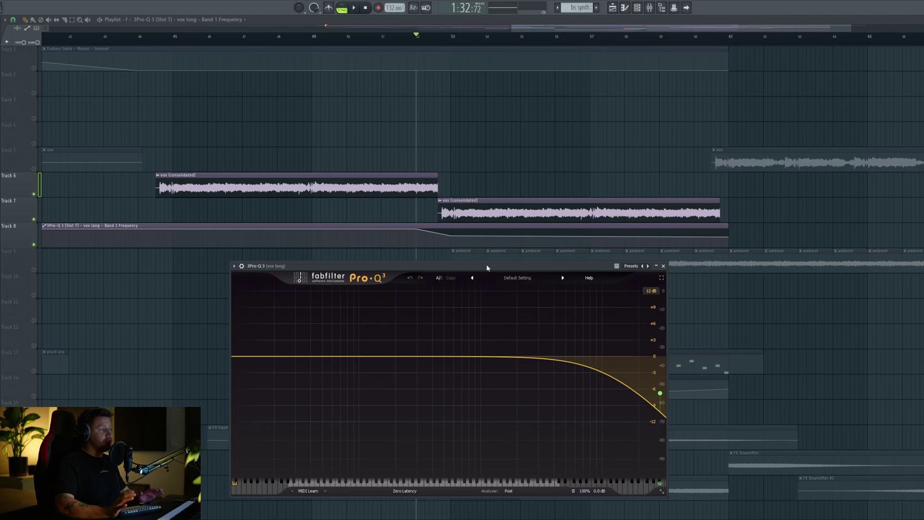
{"action": "key", "text": "space"}
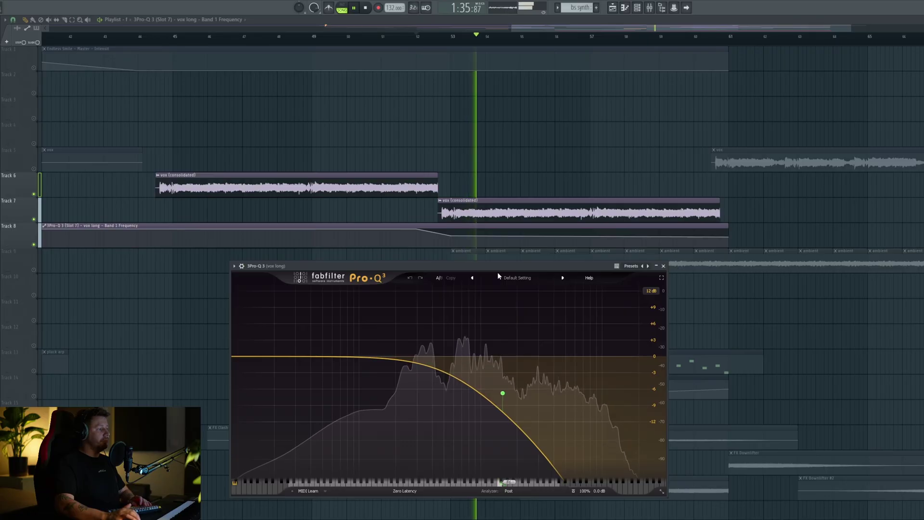
{"action": "key", "text": "space"}
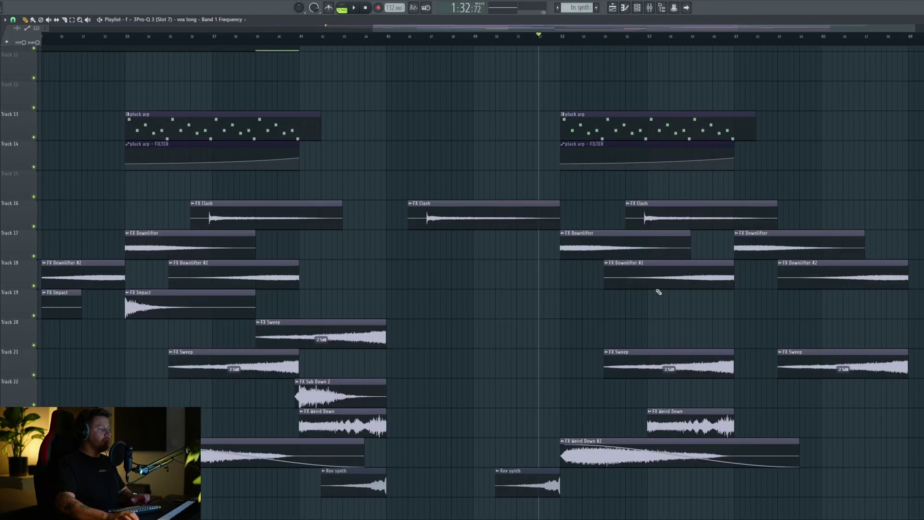
{"action": "scroll", "coordinate": [659, 292], "scroll_direction": "down", "scroll_amount": 4}
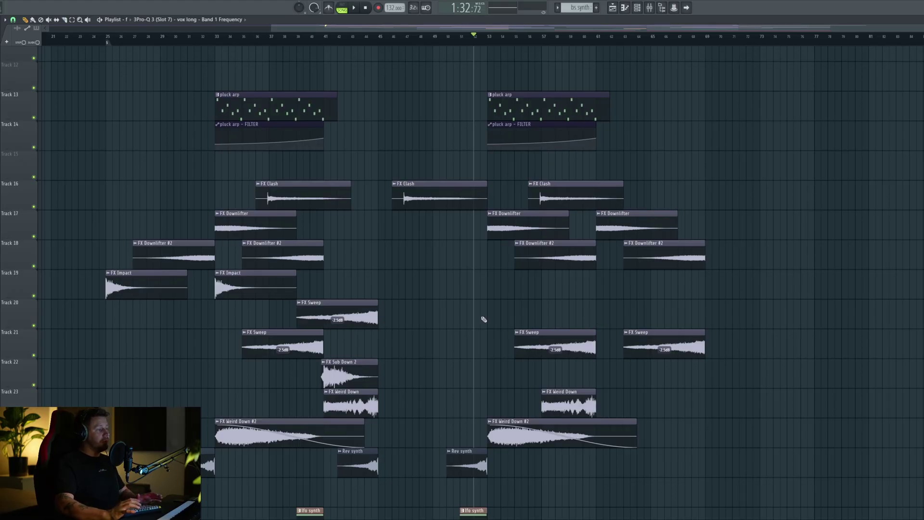
{"action": "left_click_drag", "start_coordinate": [743, 150], "coordinate": [429, 458]}
{"action": "left_click_drag", "start_coordinate": [389, 171], "coordinate": [144, 481]}
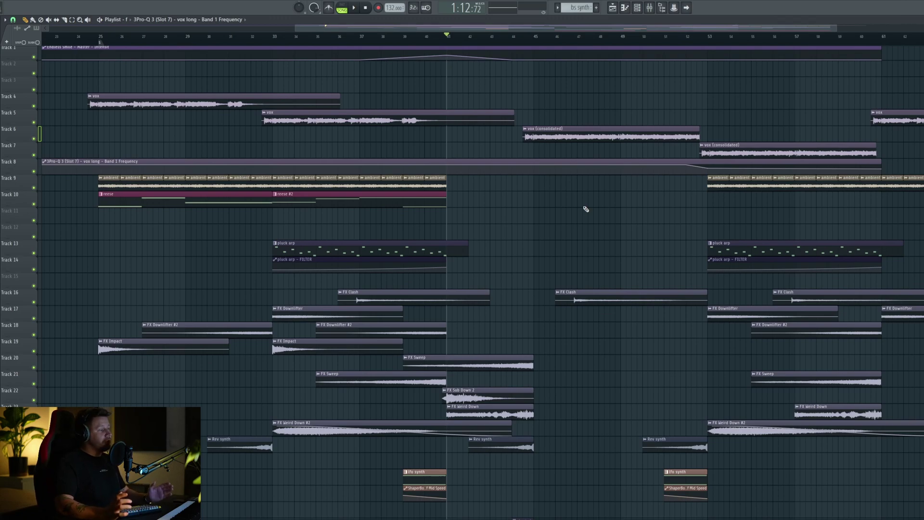
{"action": "scroll", "coordinate": [586, 209], "scroll_direction": "down", "scroll_amount": 2}
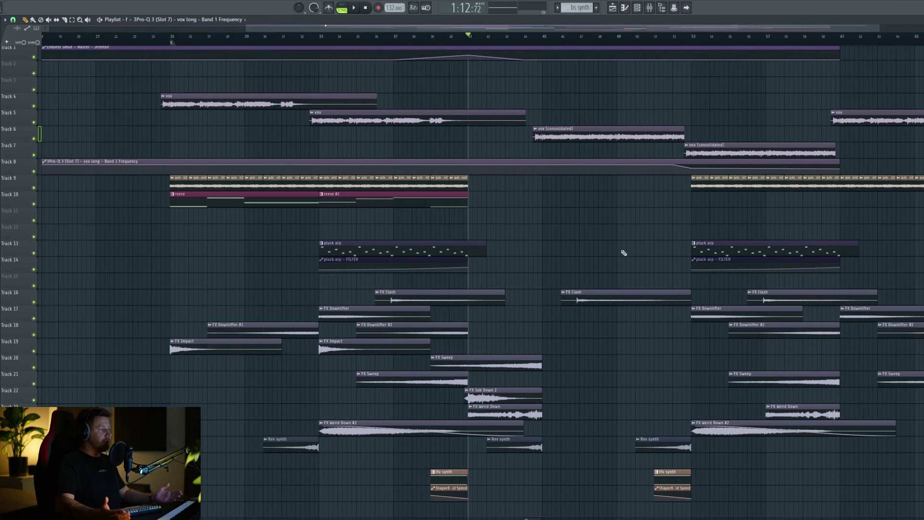